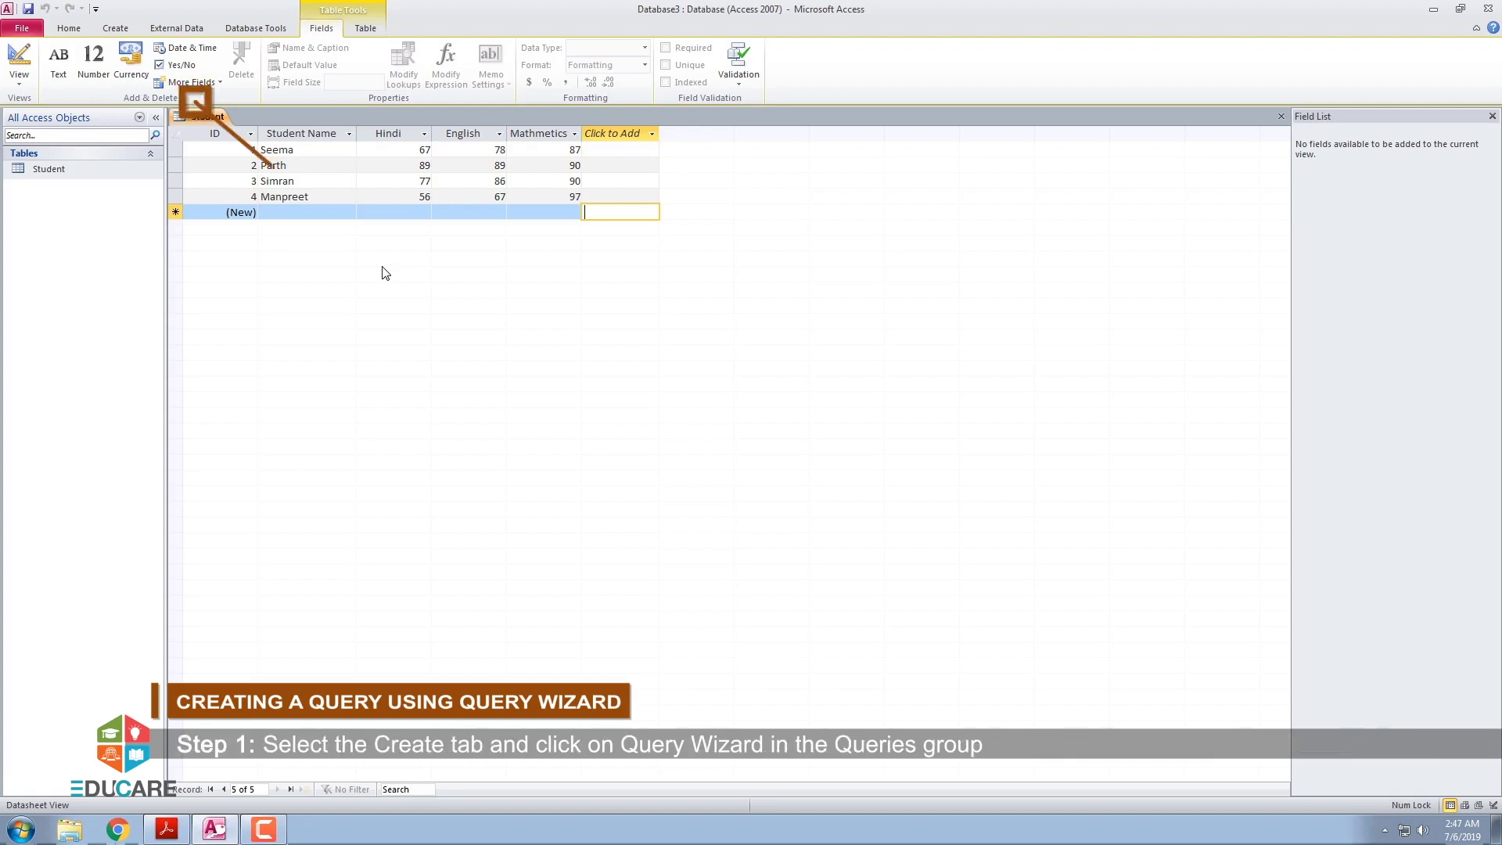
Step: Start a new query with the Simple Query Wizard
click(119, 31)
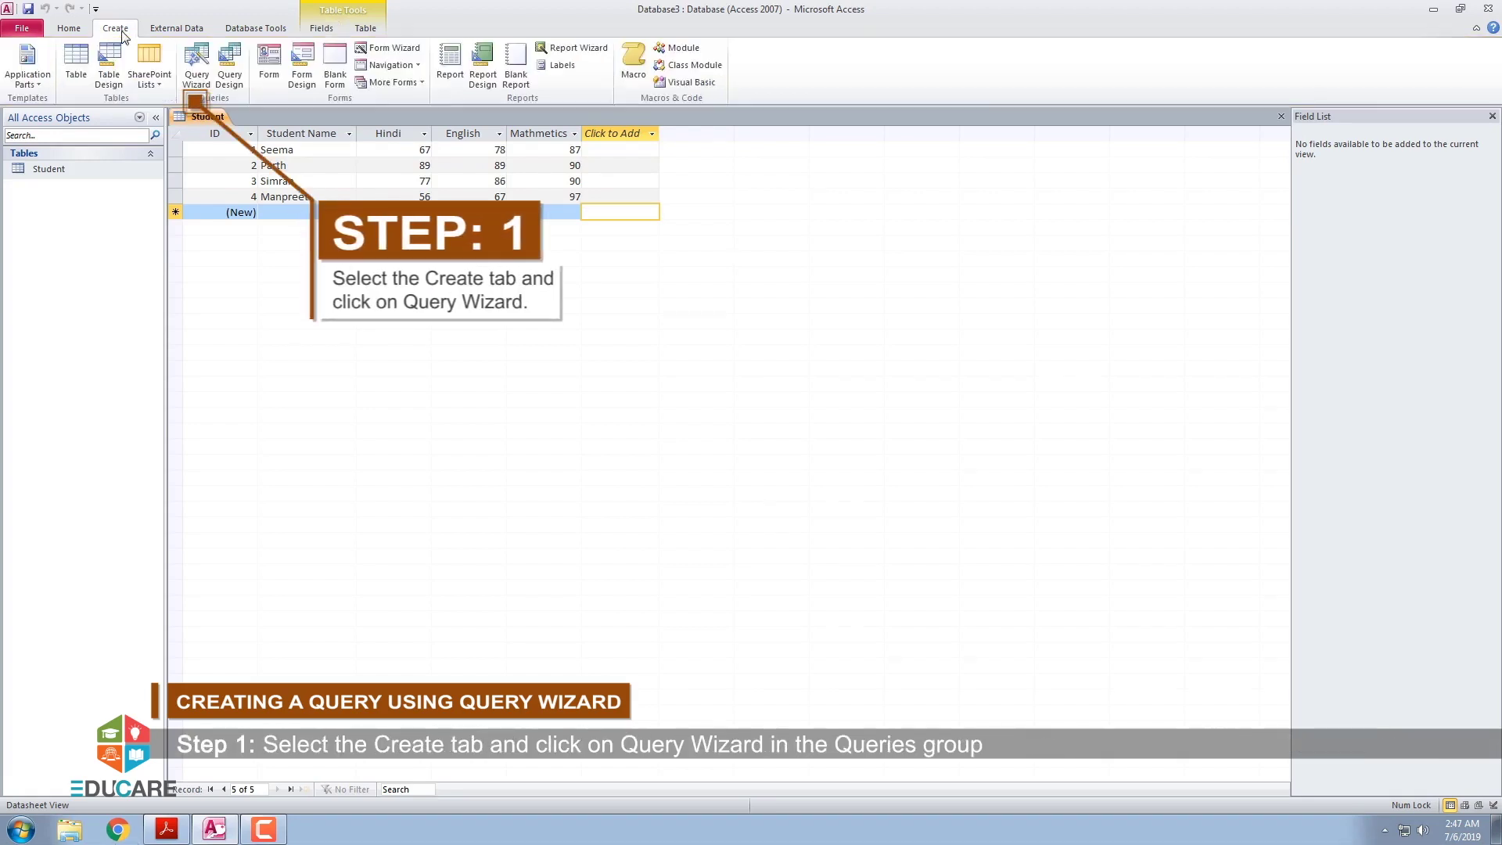
click(207, 88)
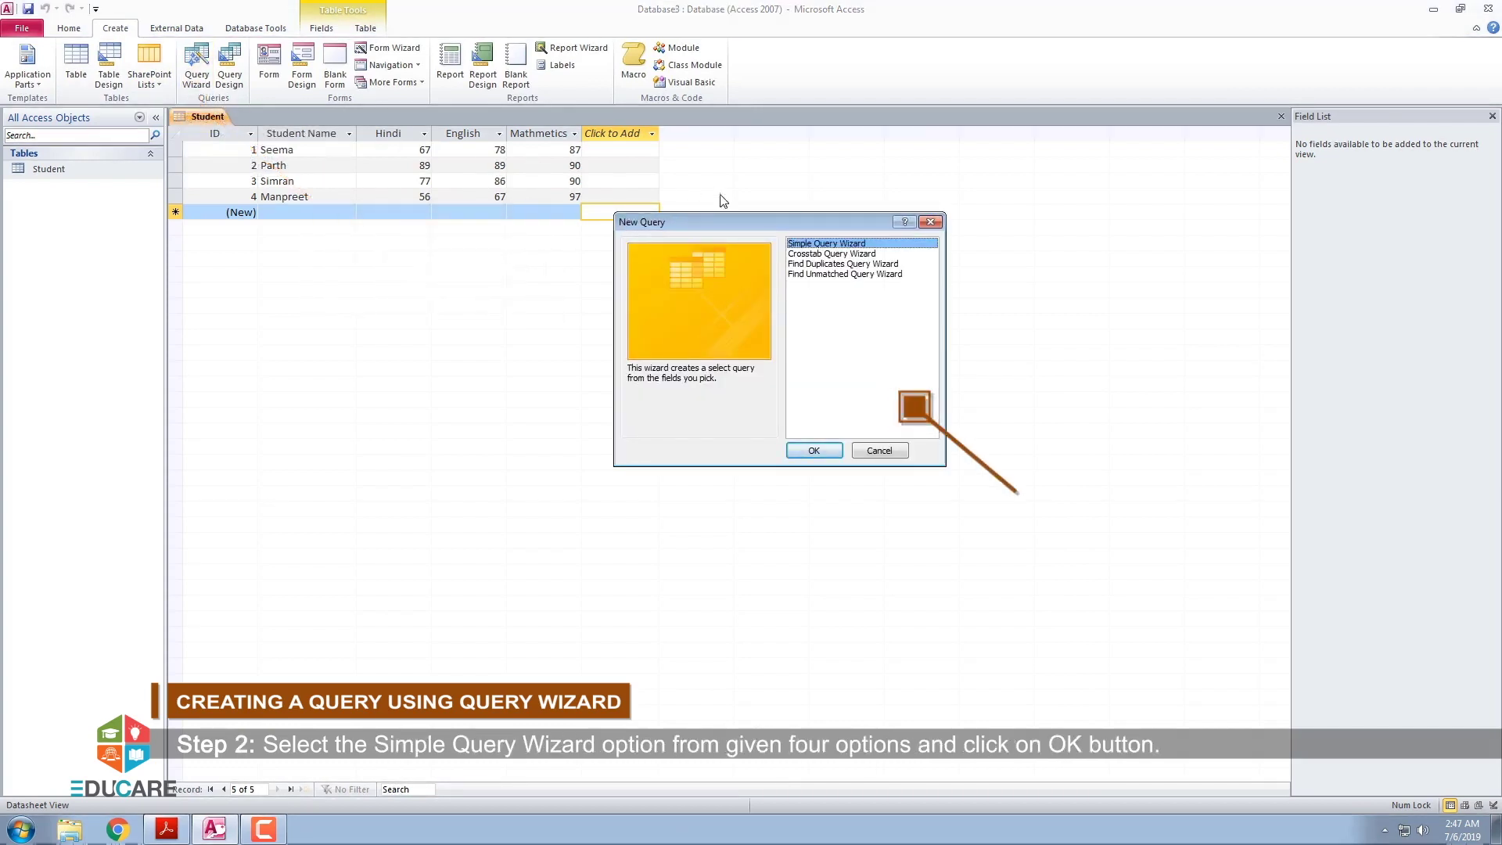
drag(751, 223, 647, 271)
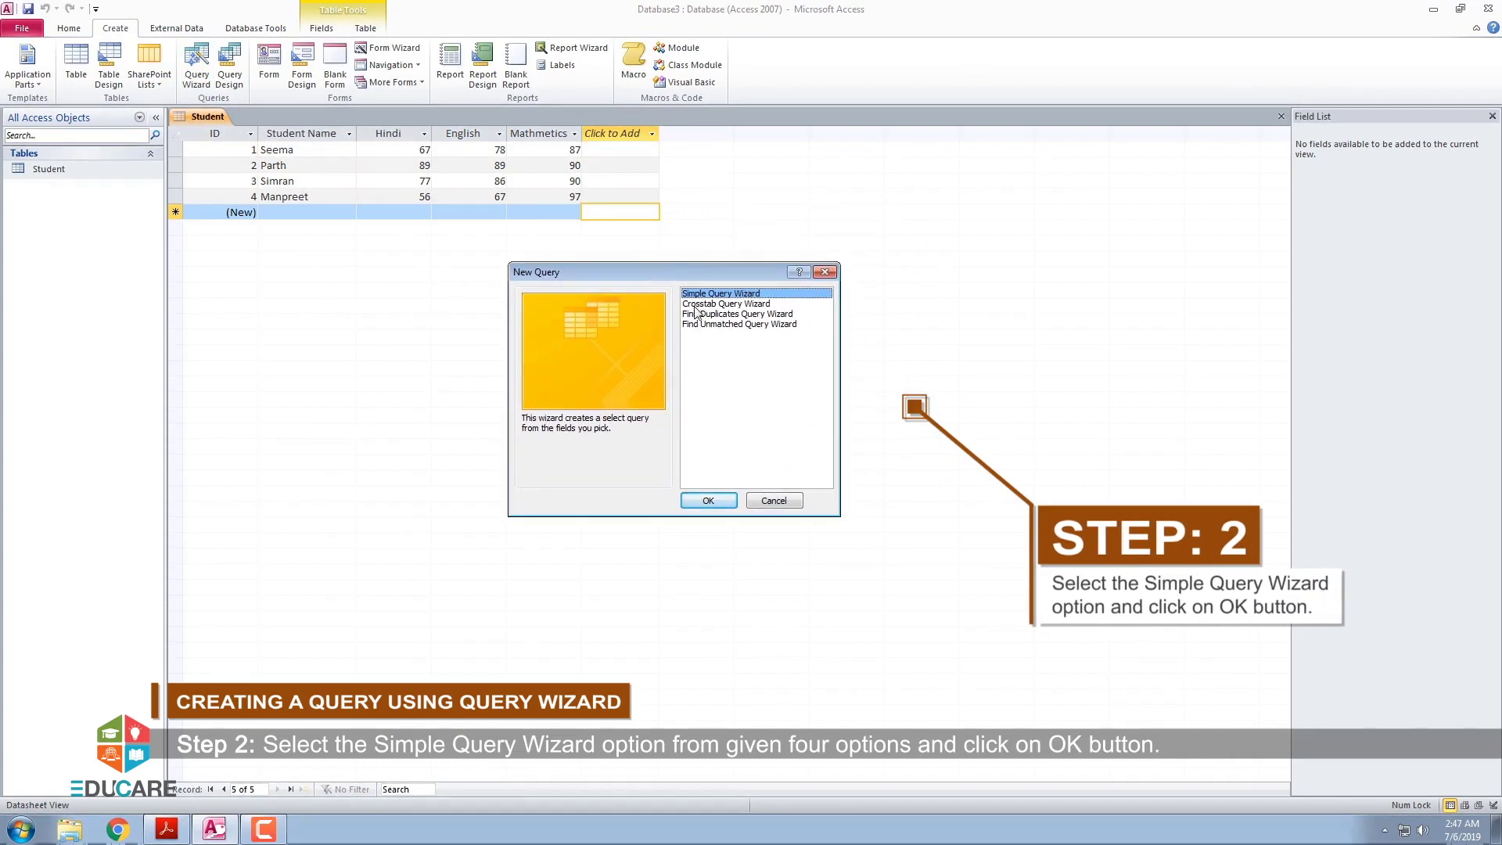
click(724, 500)
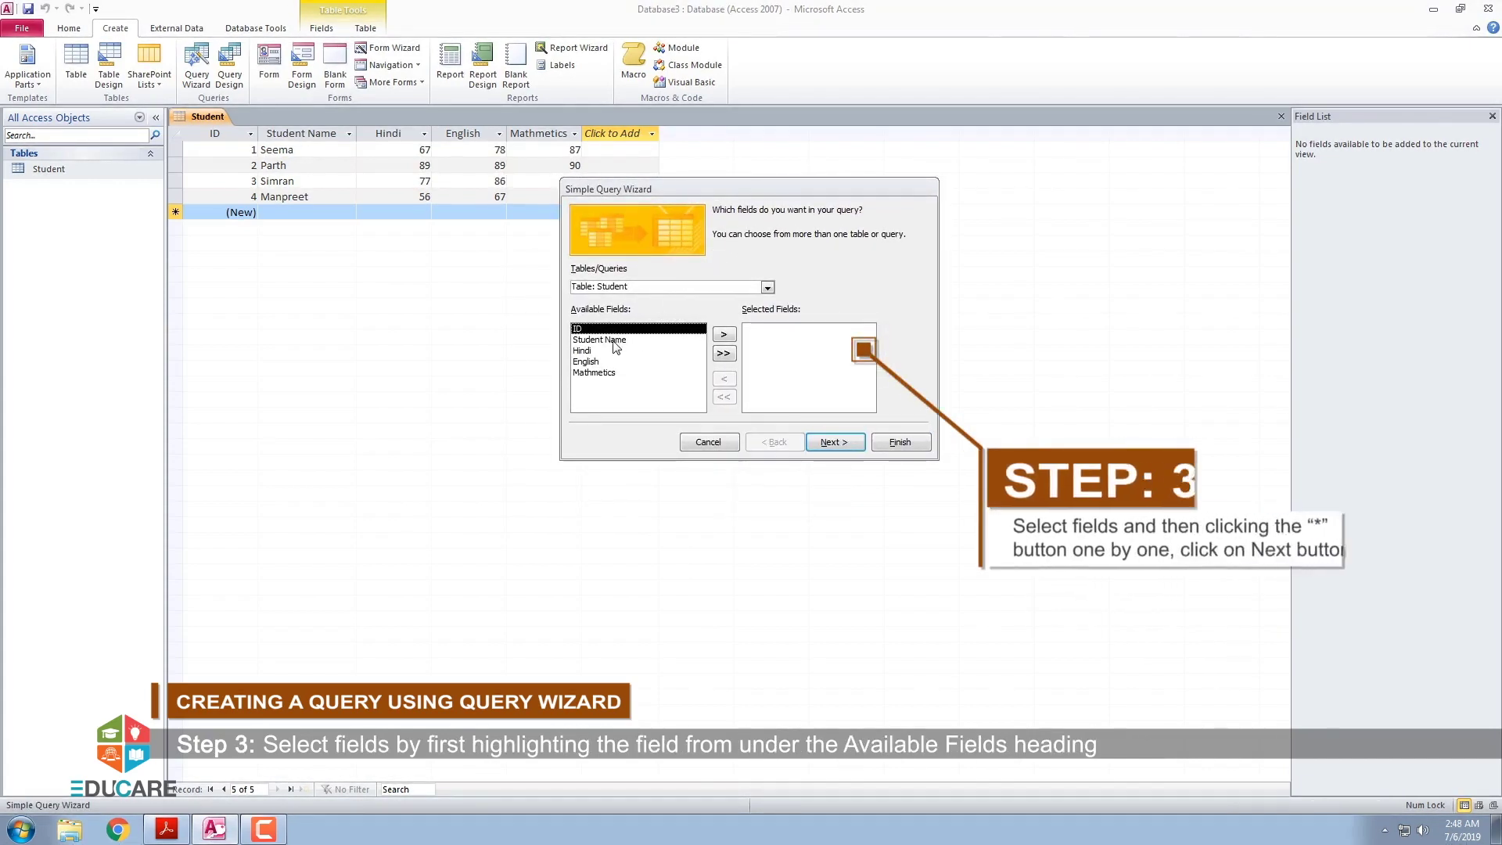
Step: Add Student Name, Mathmetics, Hindi, English and ID from the Student table
click(616, 341)
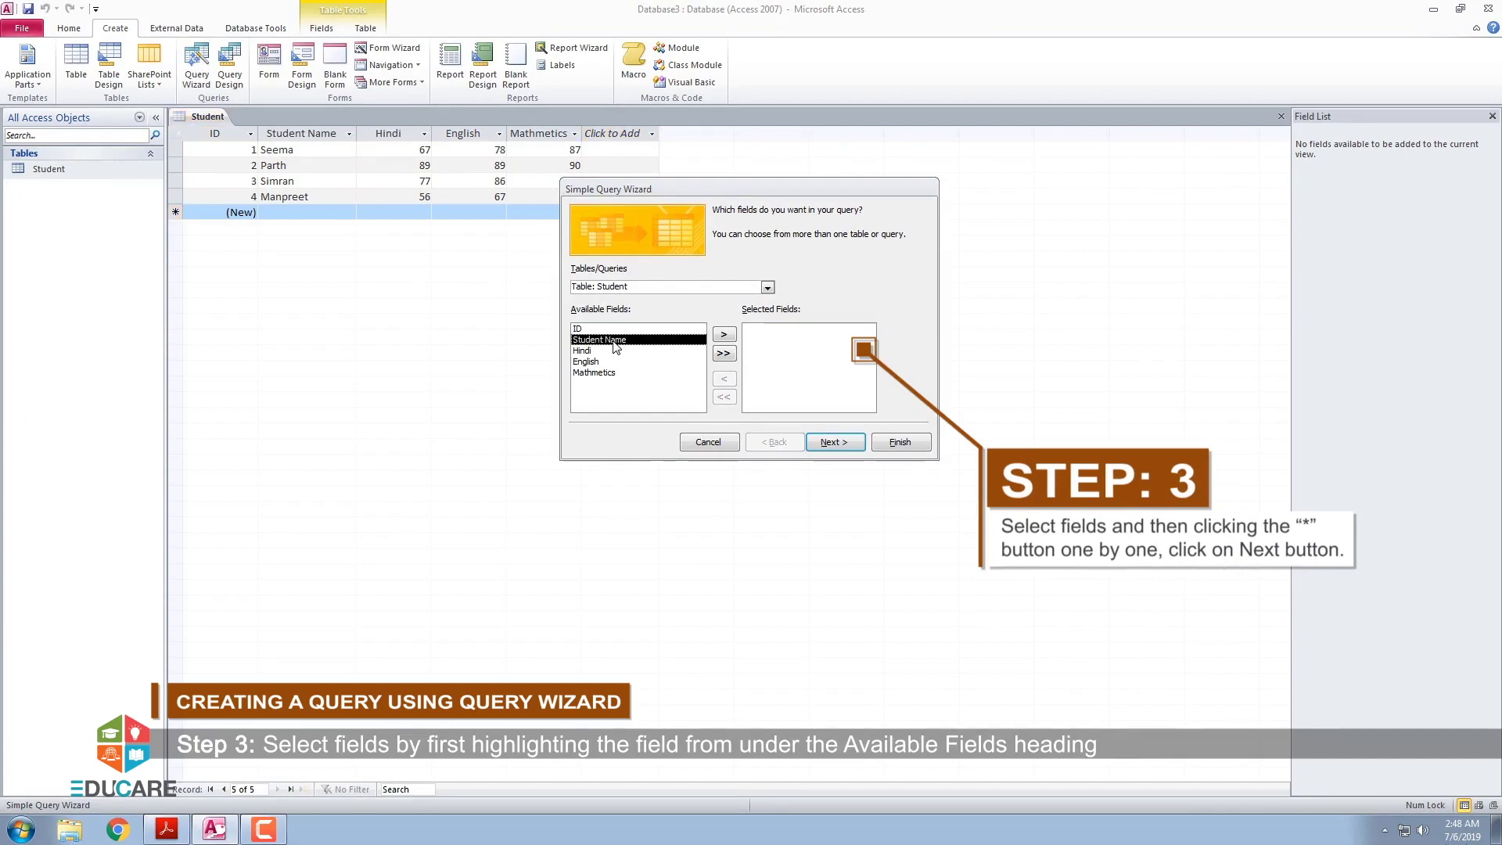
click(725, 336)
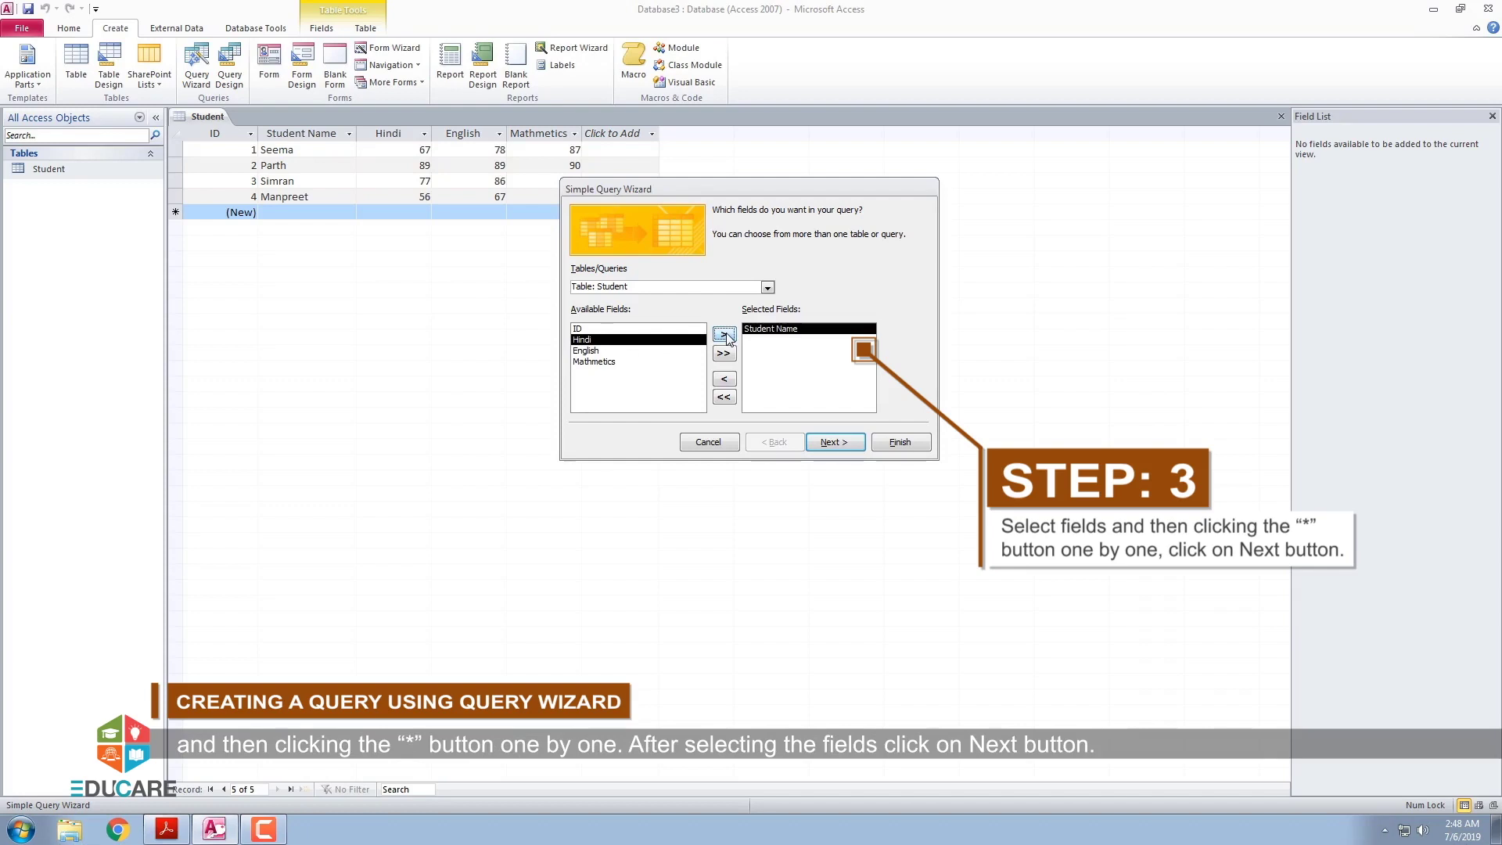
double_click(617, 362)
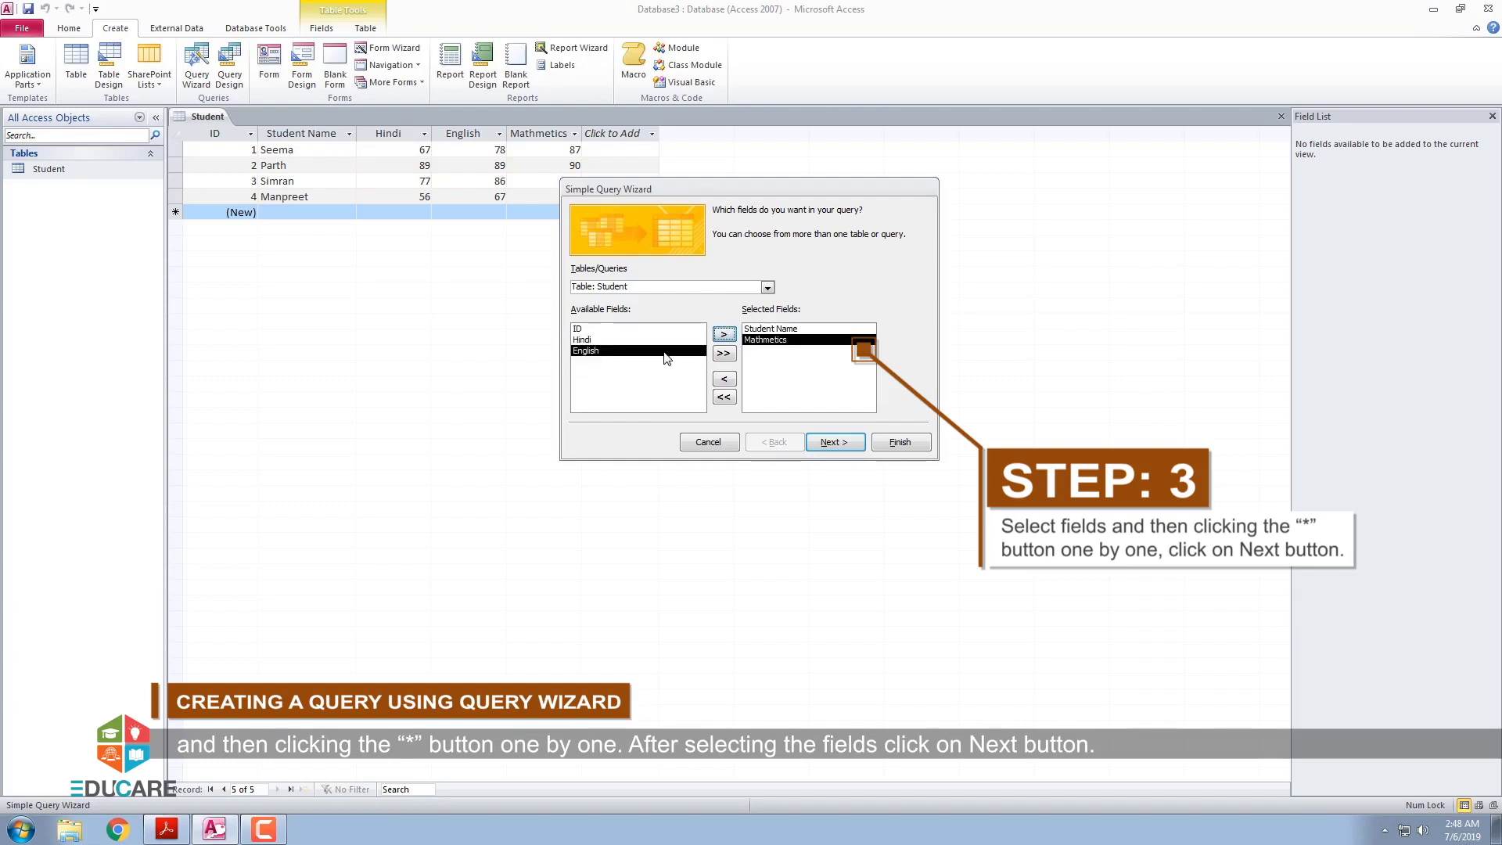
double_click(583, 340)
click(724, 335)
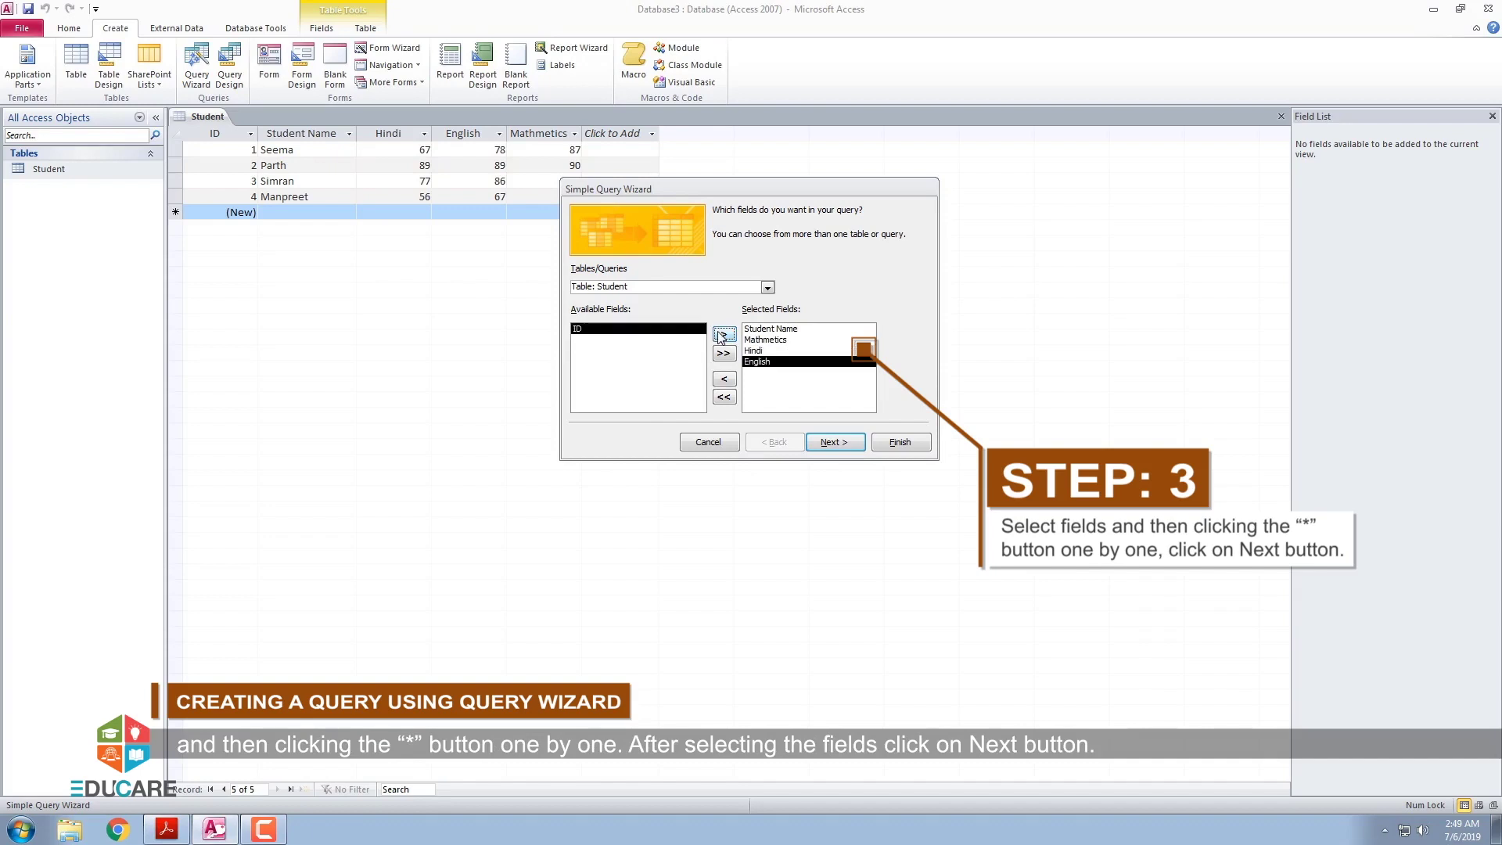
click(724, 336)
click(849, 443)
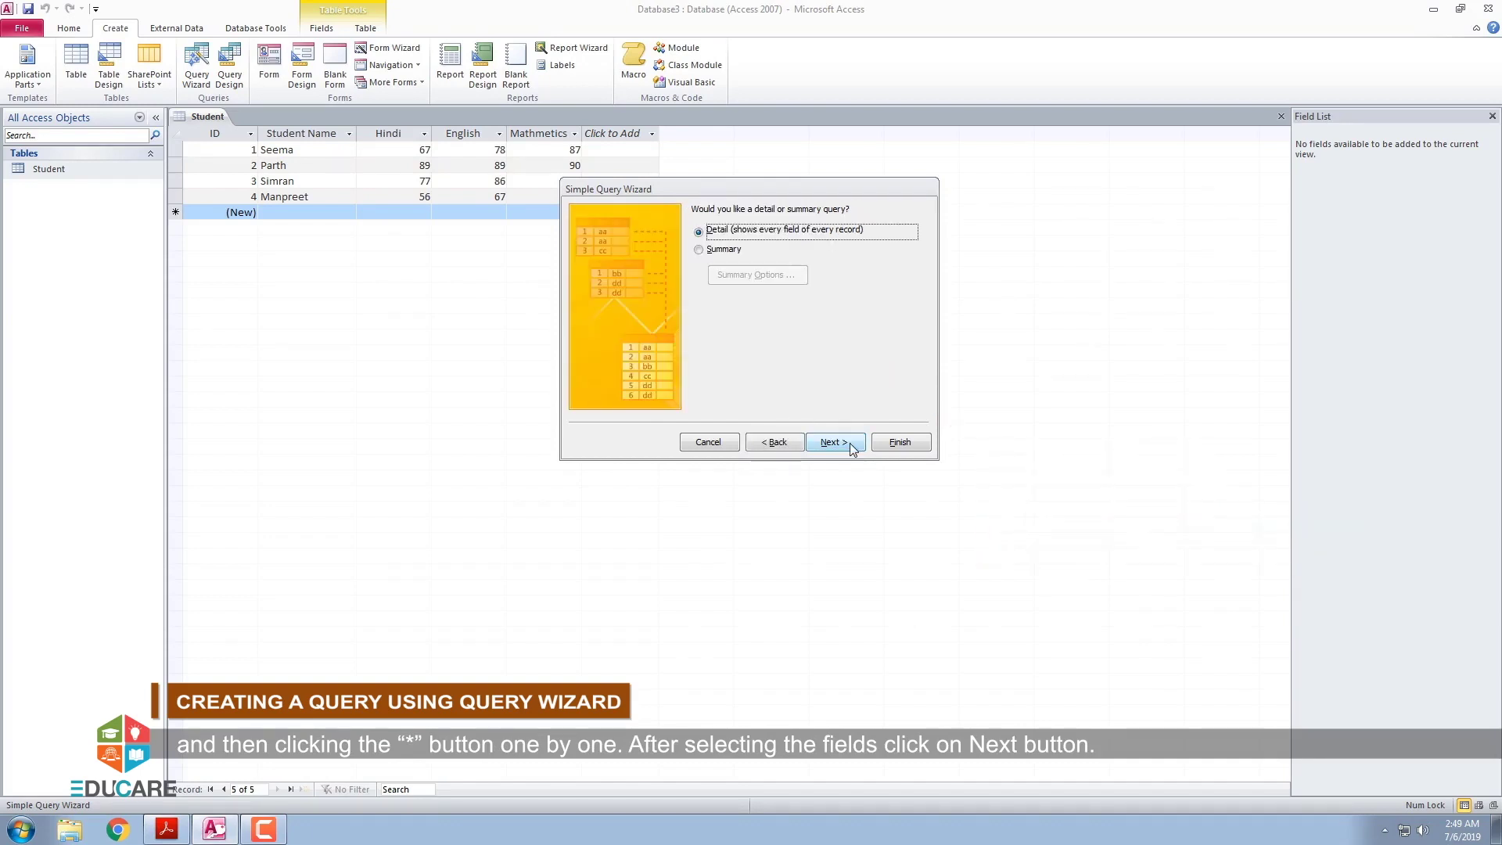
Step: Keep detail results, title the query 'Student 1 Query 1' and view it
click(835, 443)
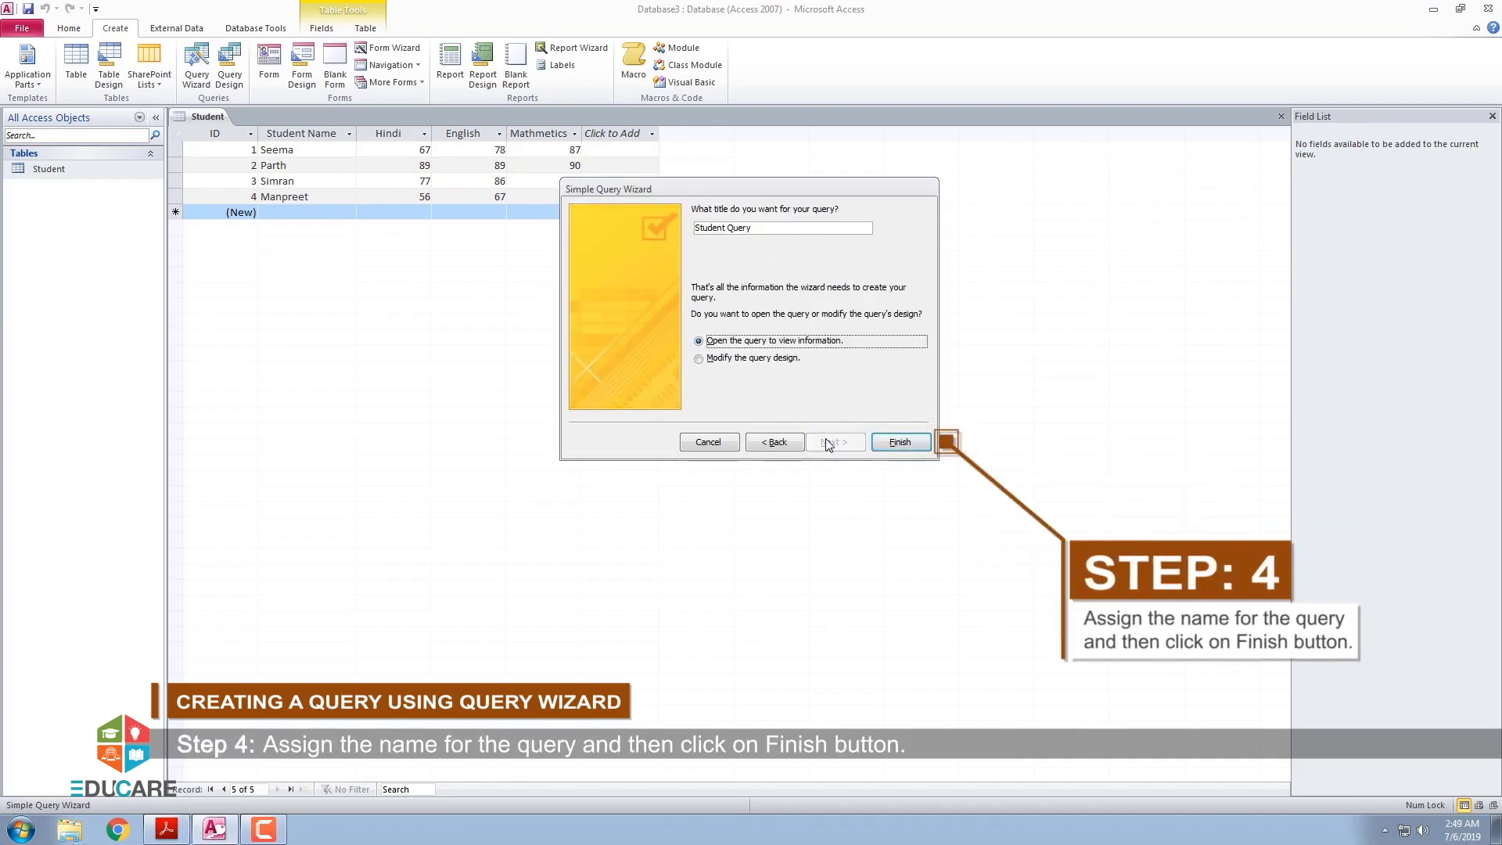
drag(751, 228, 694, 227)
text(Stude)
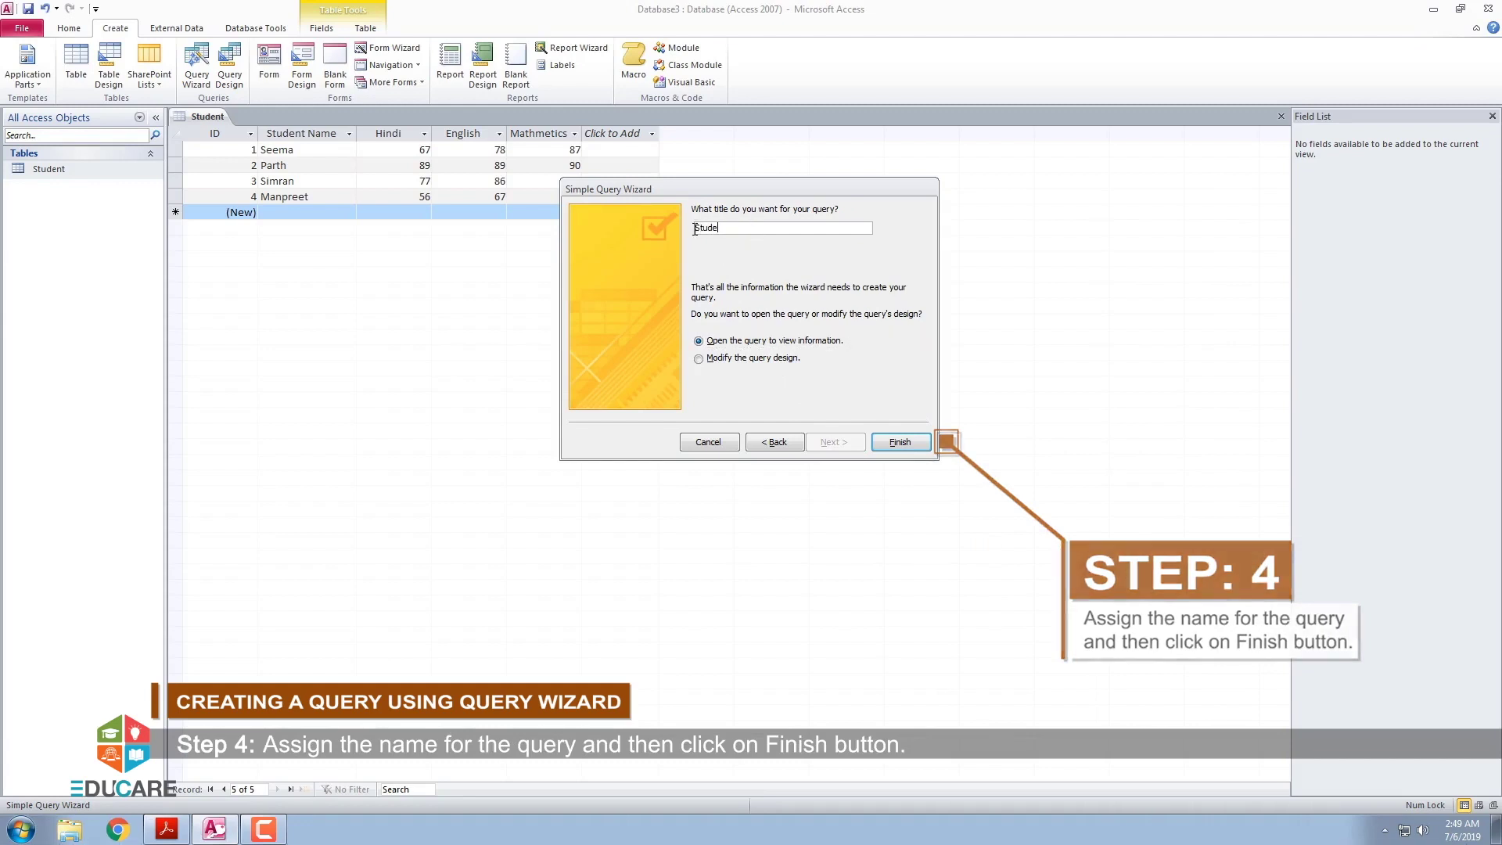
text(nt 1 Query 1)
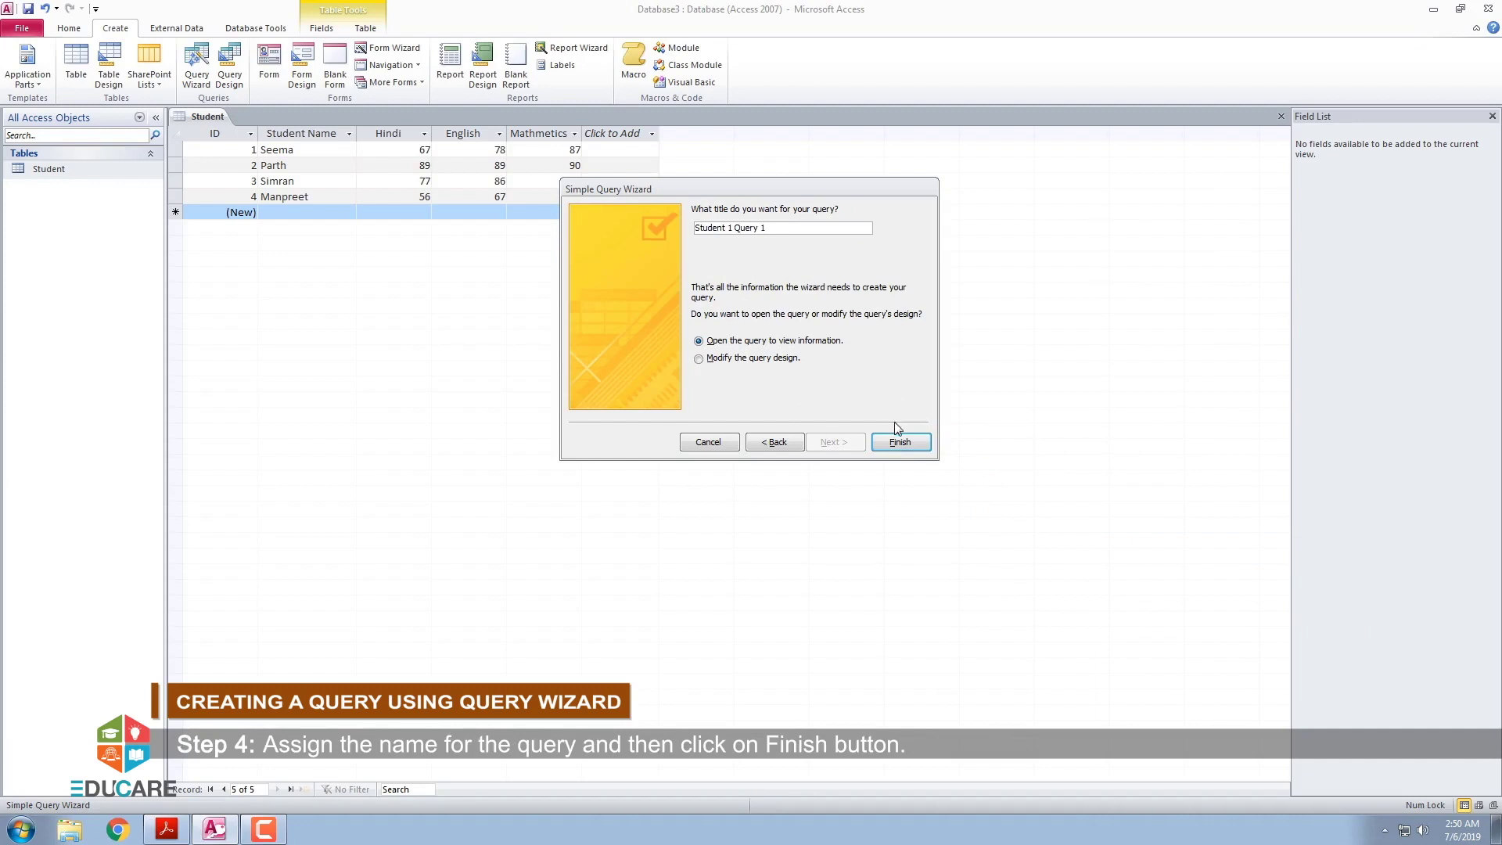
click(898, 443)
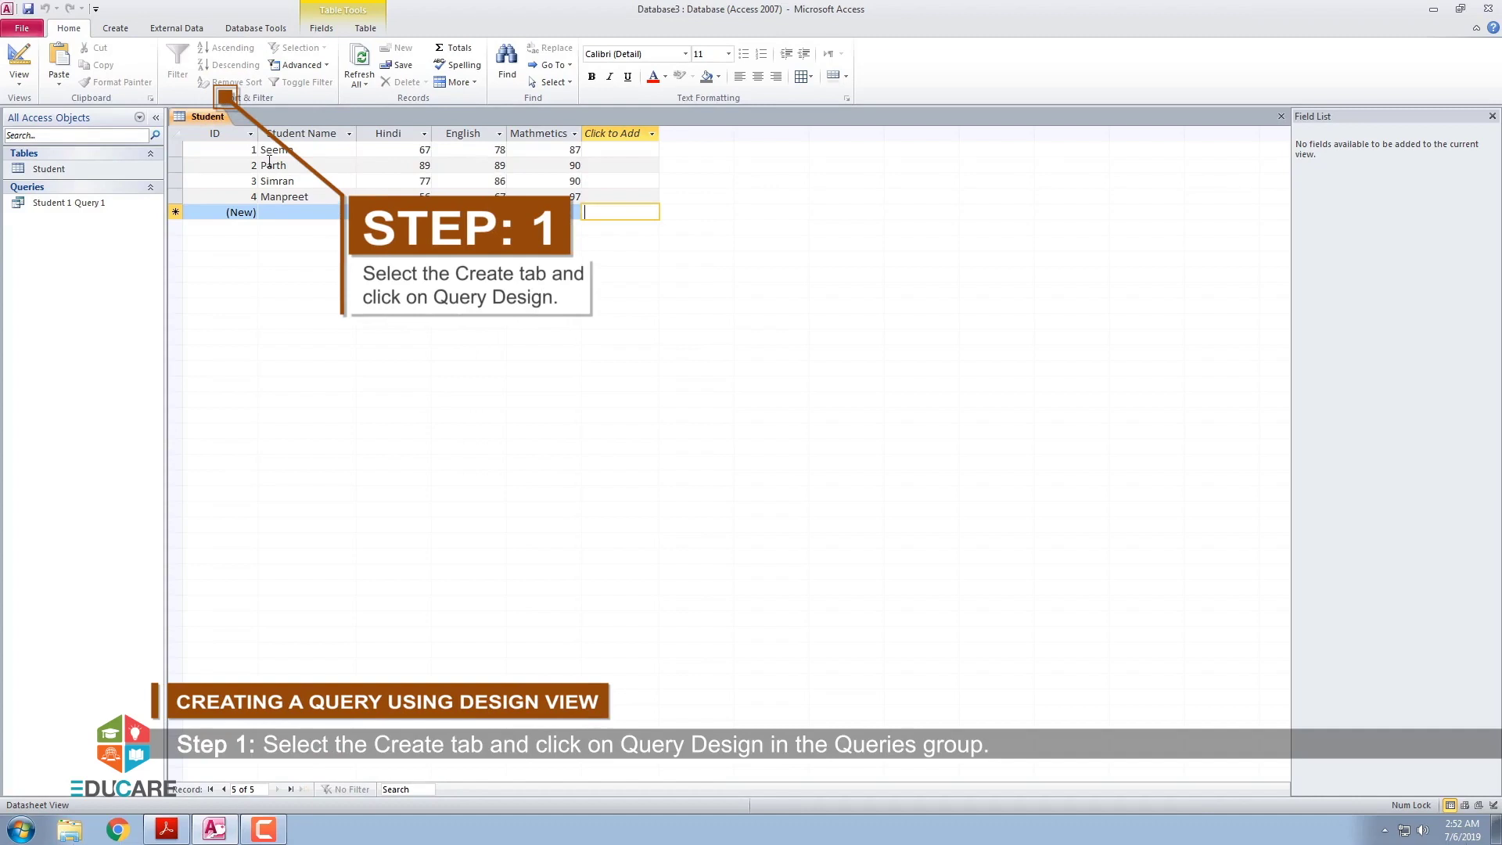
Step: Open a new Query Design and add the Student table as its source
click(119, 29)
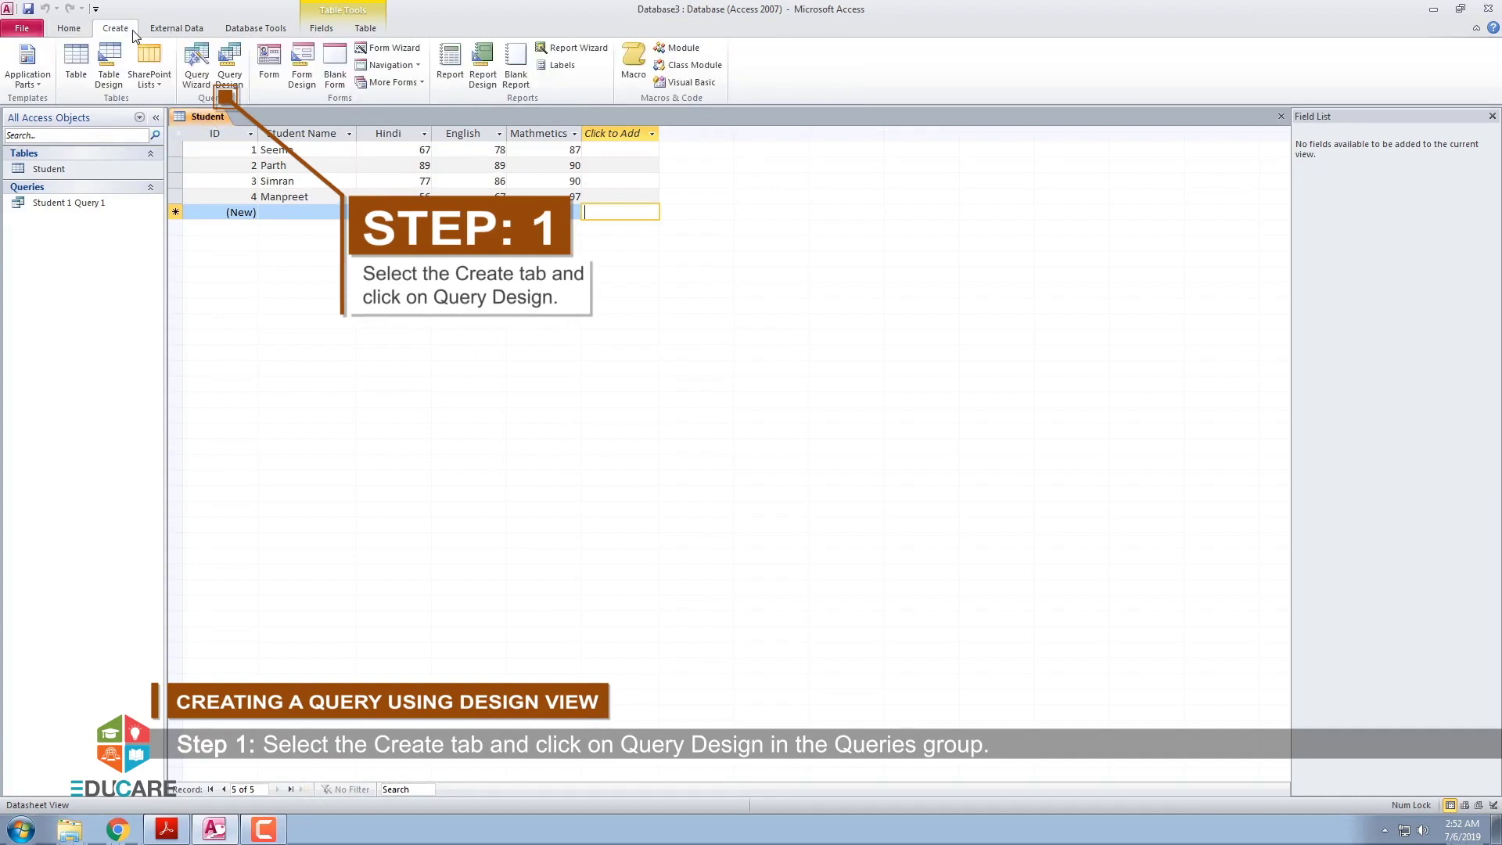
click(233, 85)
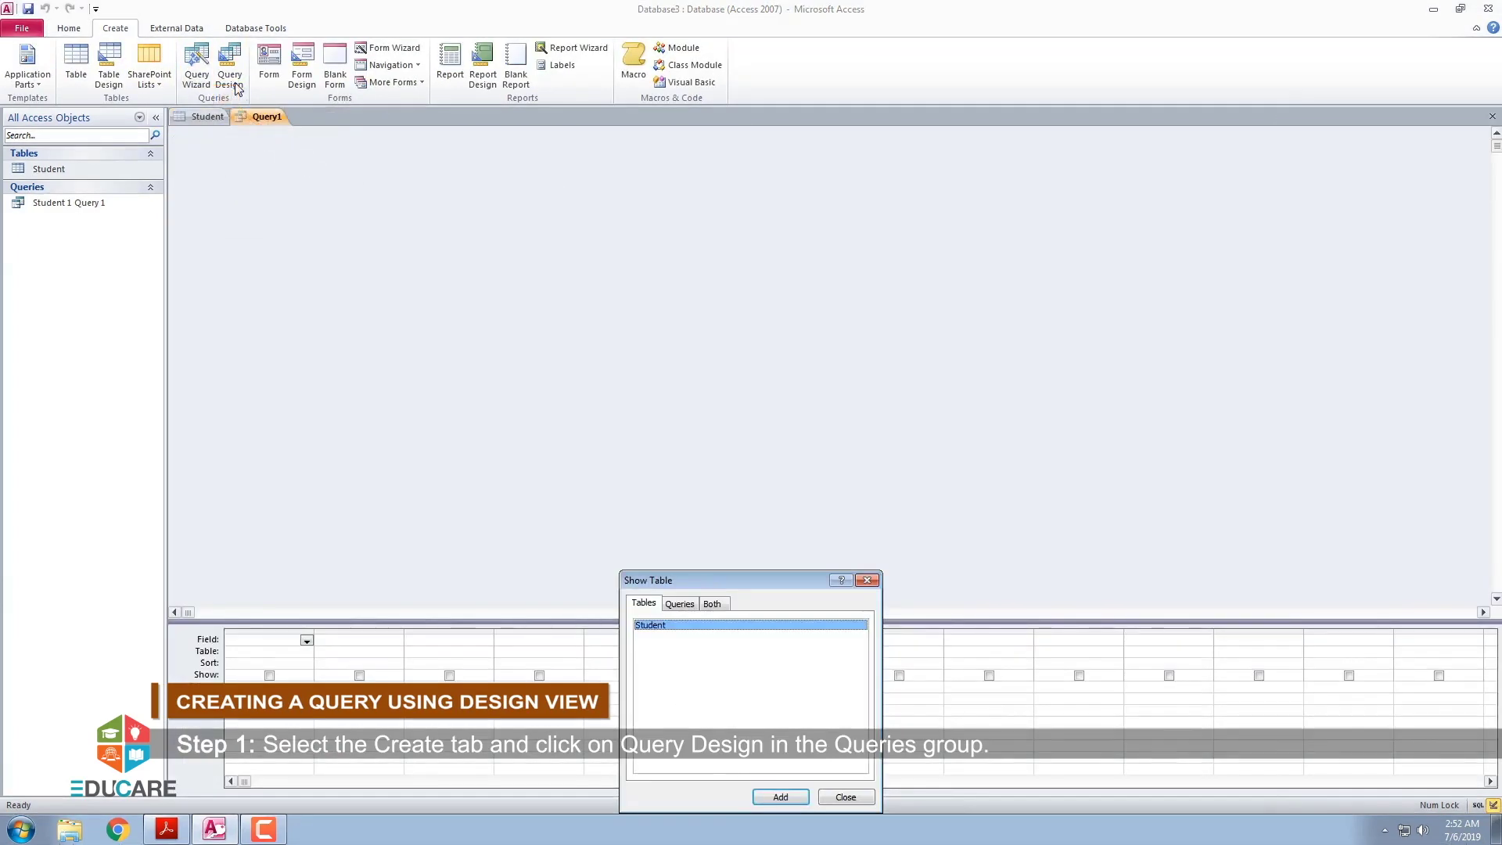
drag(691, 574, 655, 257)
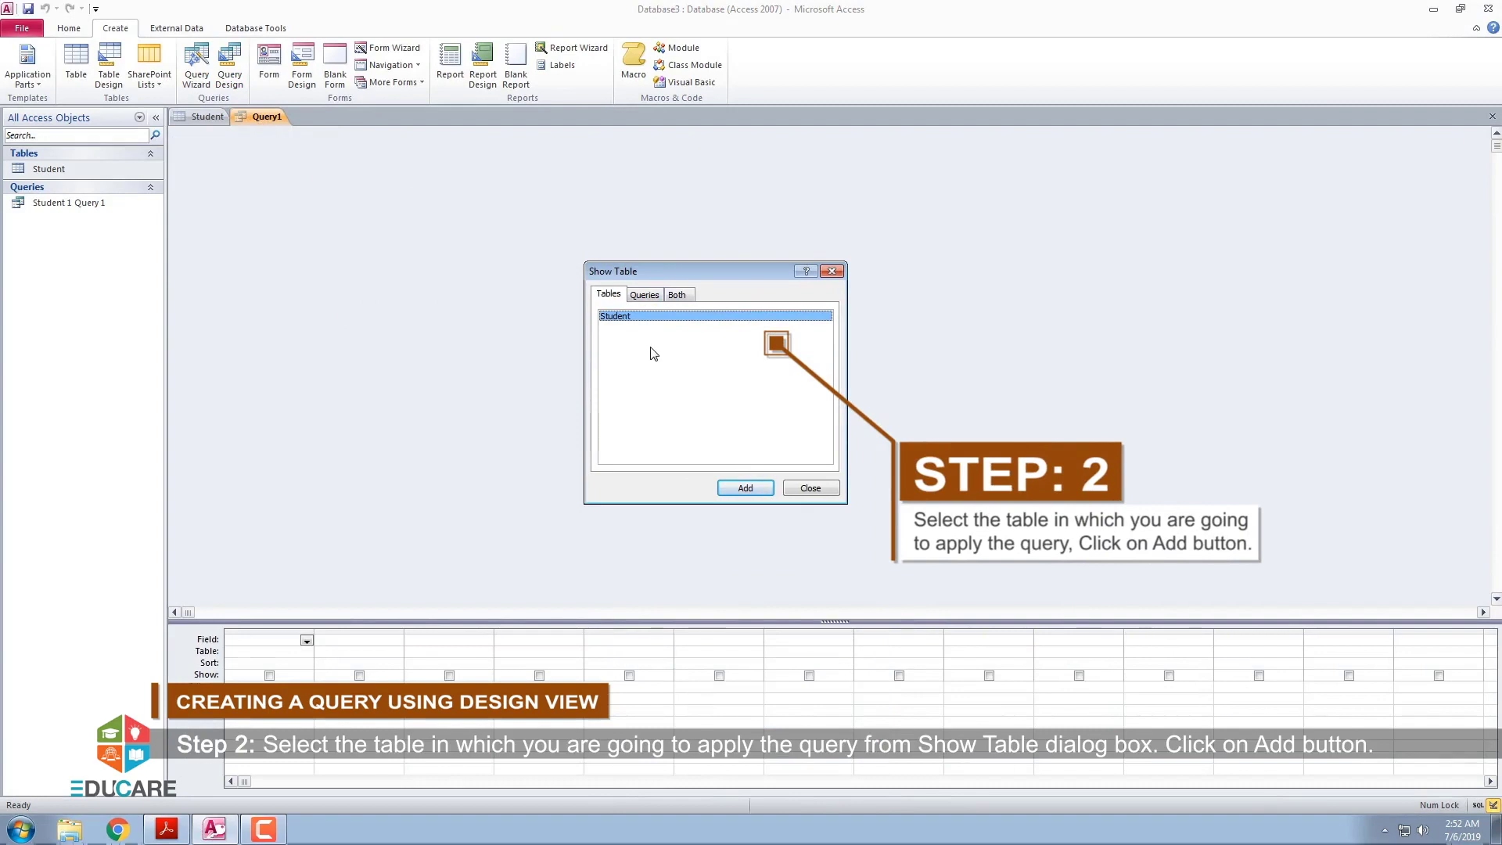
click(745, 488)
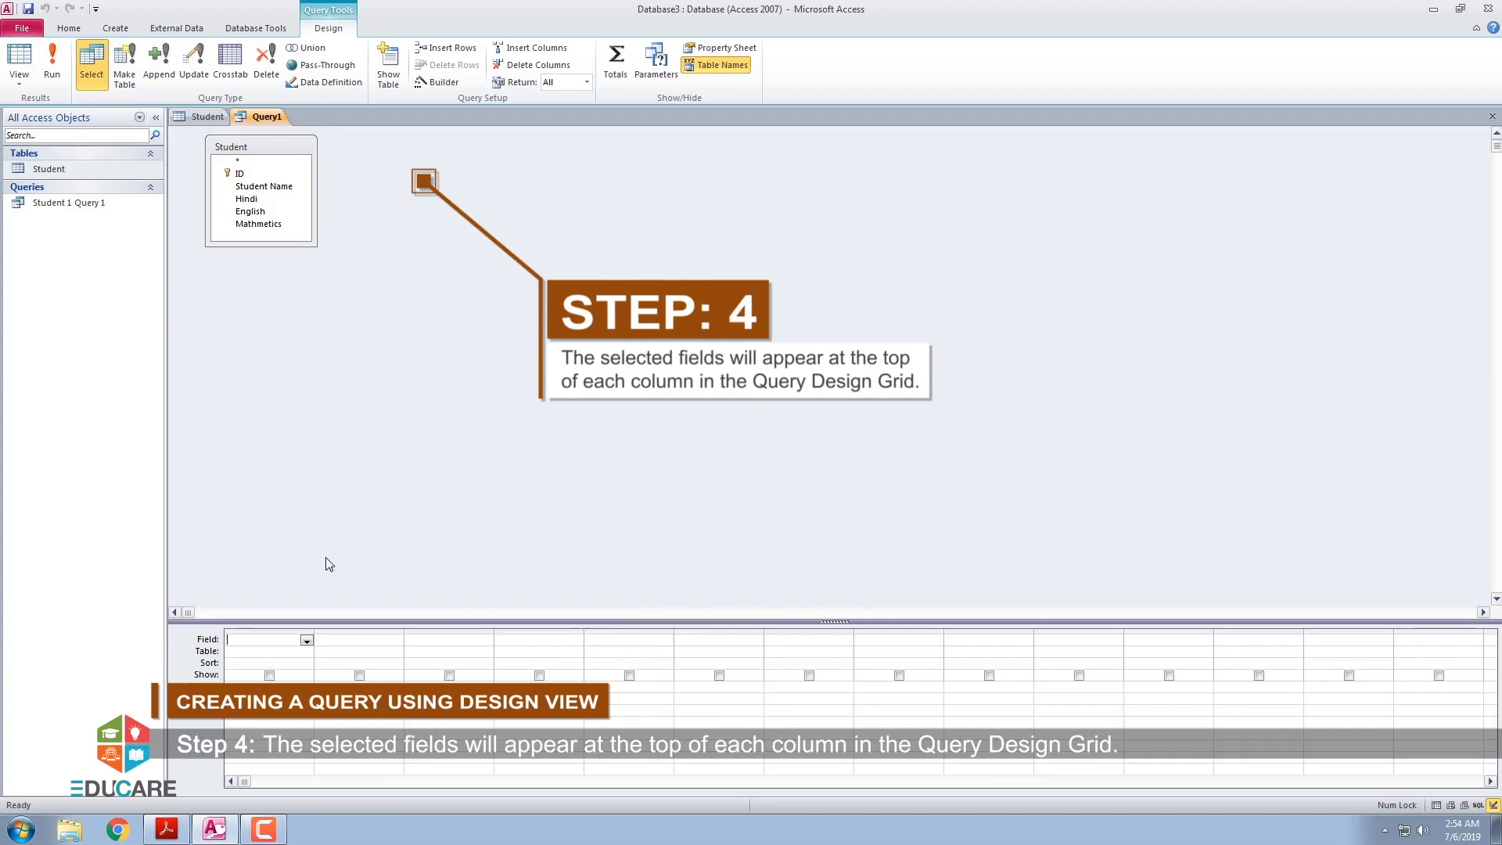
Step: Fill grid columns 1–5 with ID, Student Name, Mathmetics, English and Hindi
click(306, 641)
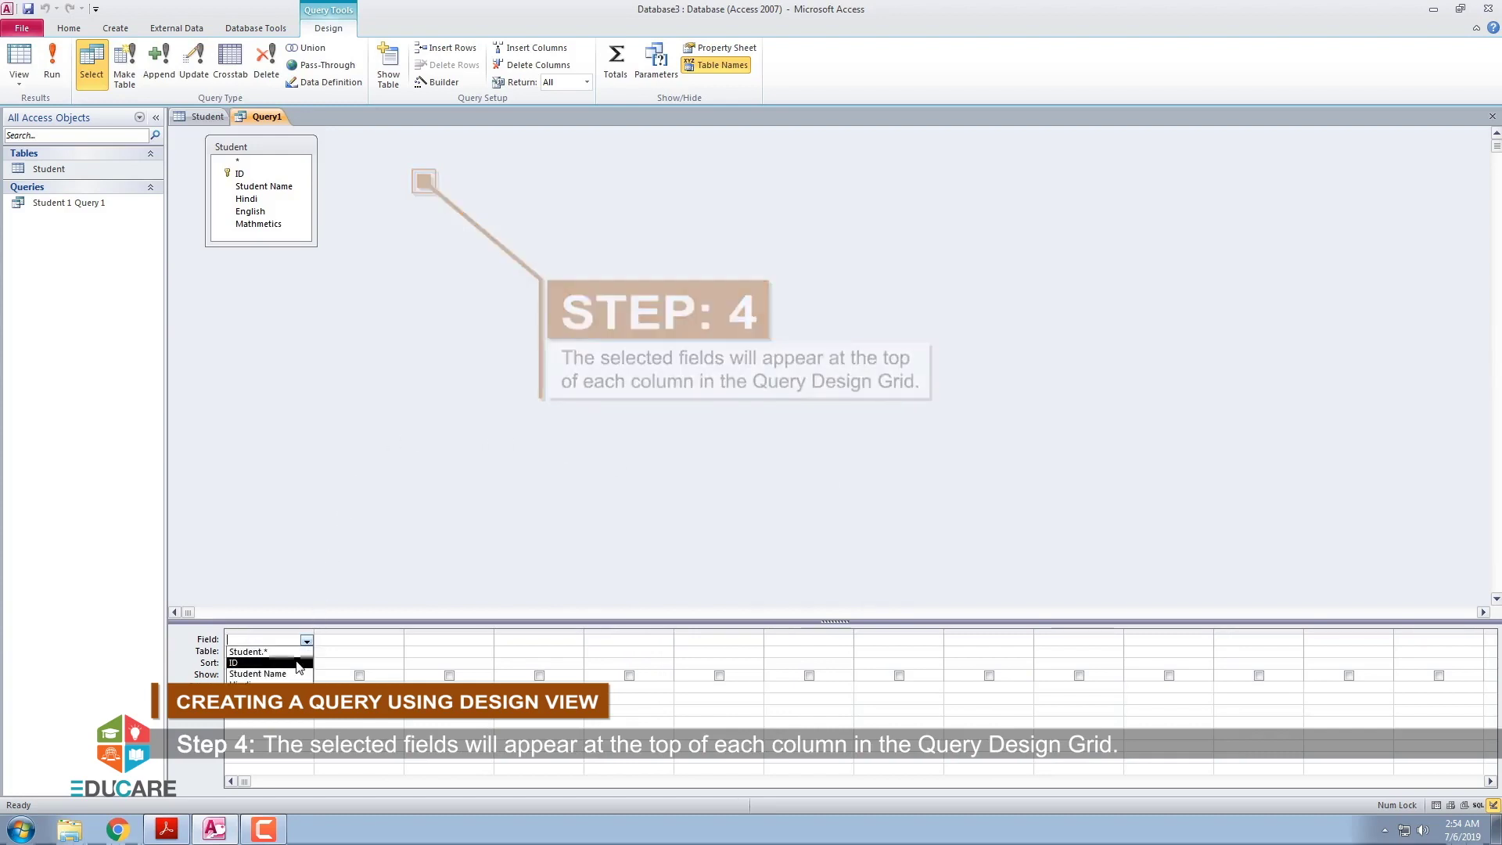
click(298, 665)
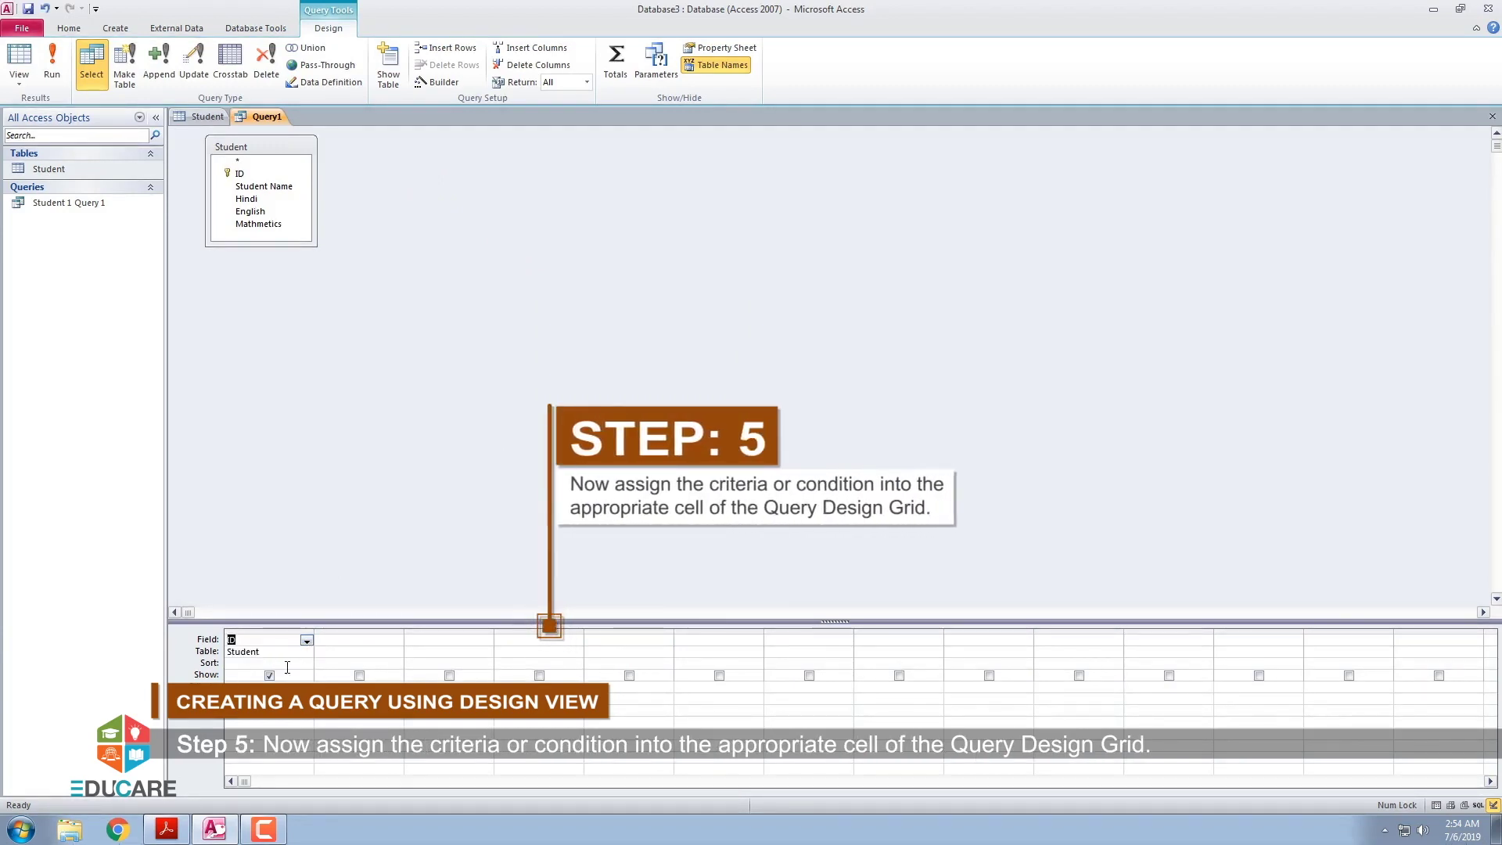
click(307, 664)
click(397, 640)
click(352, 673)
click(485, 640)
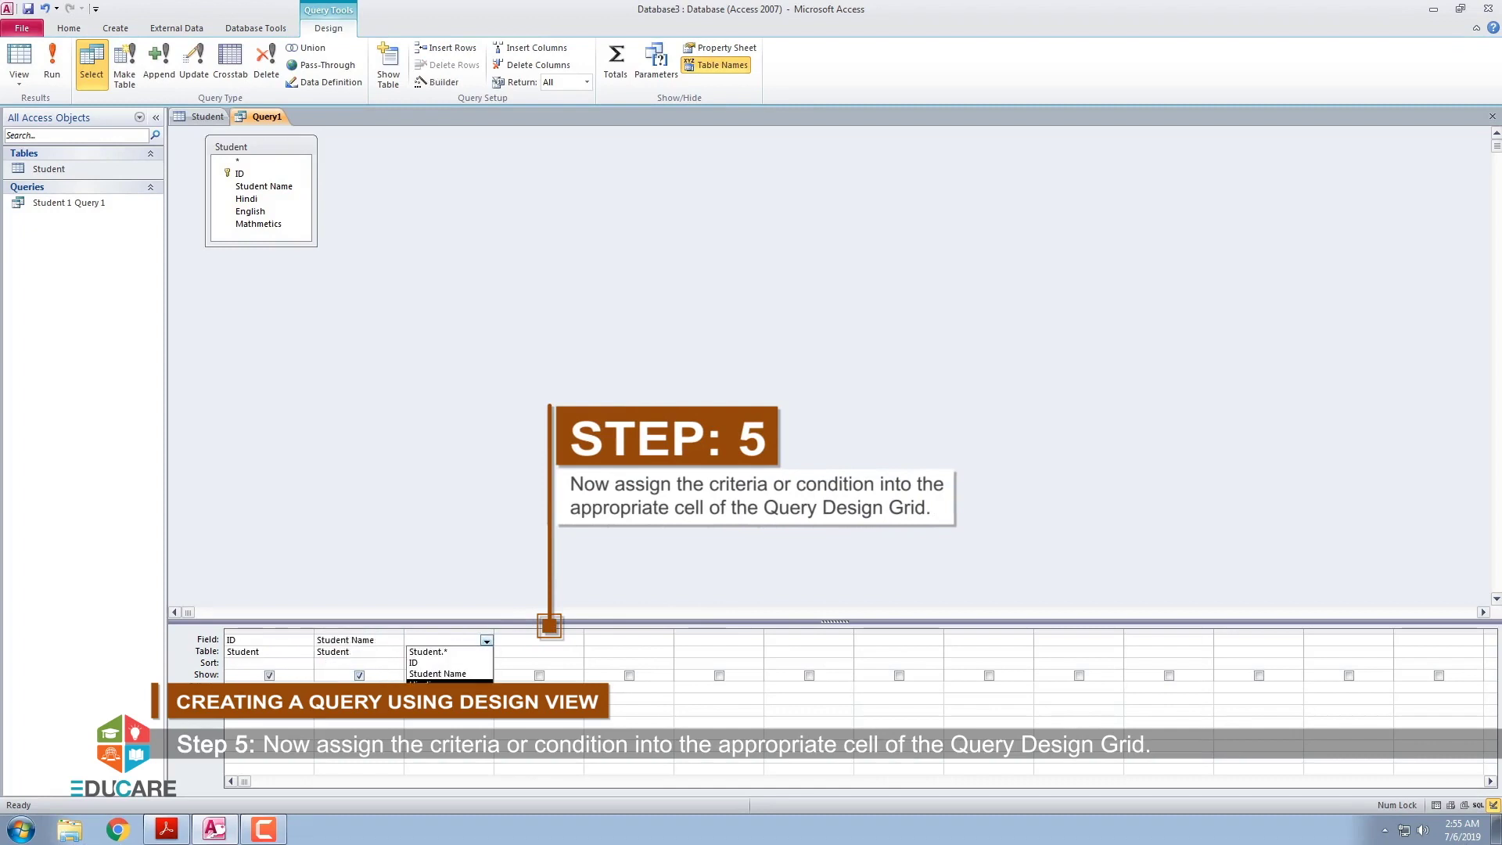
click(438, 706)
click(576, 640)
click(524, 696)
click(665, 639)
click(614, 684)
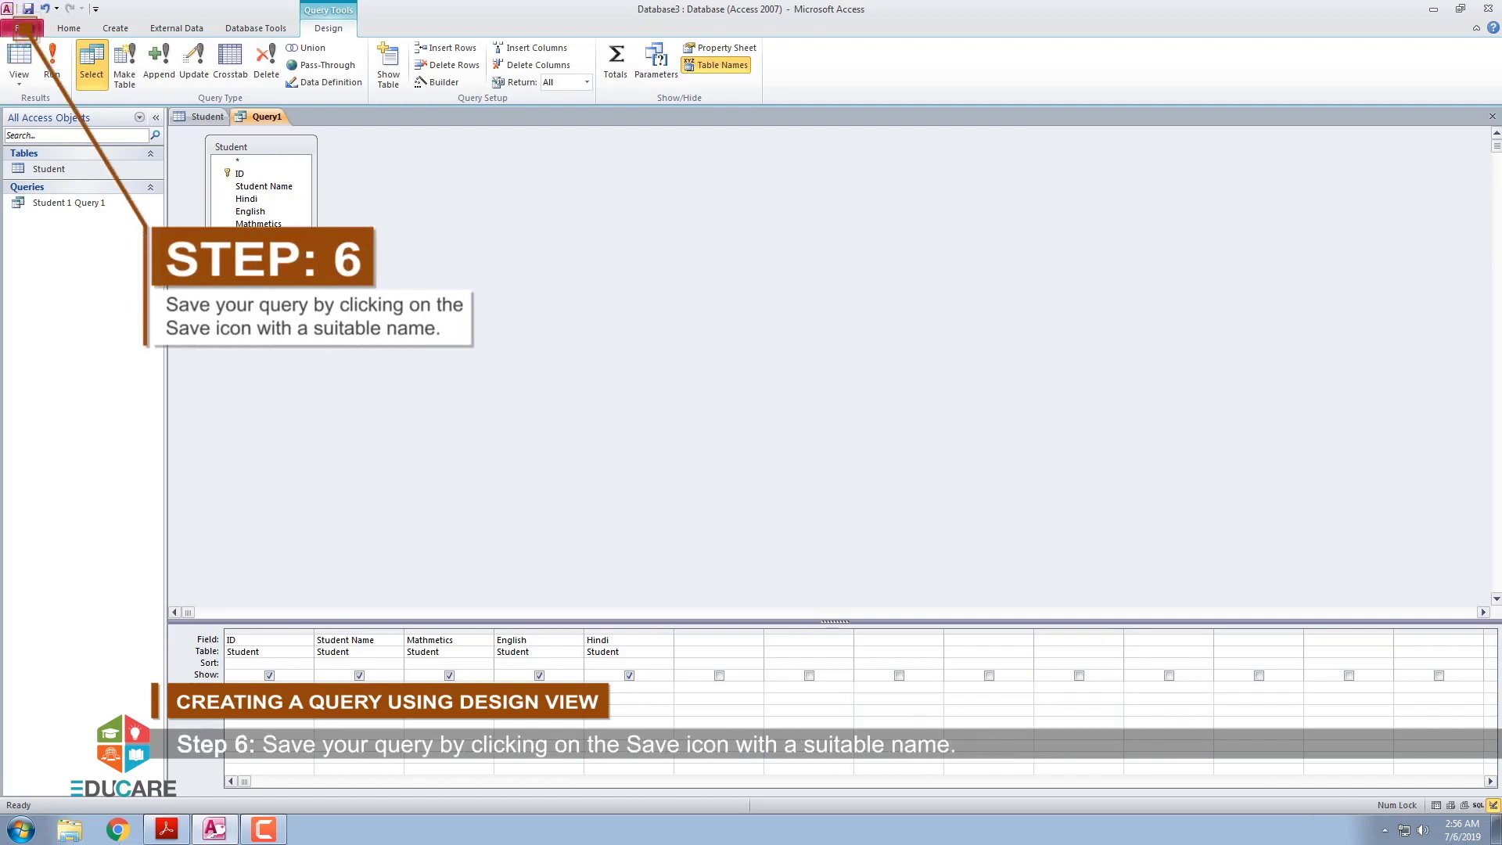
Step: Save the design query as 'Student 1' and run it
click(29, 9)
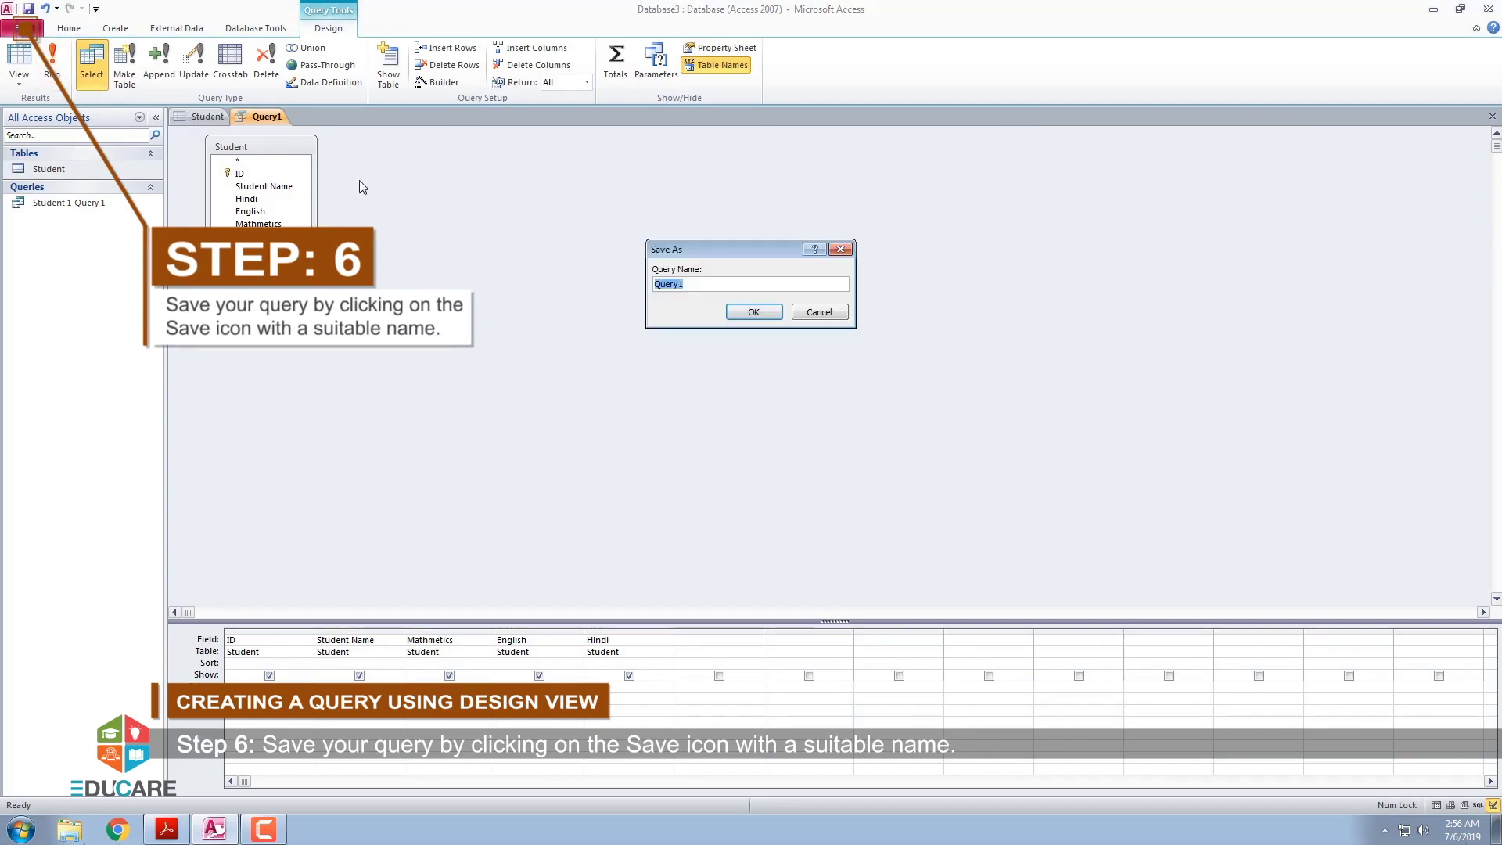
text(Student 1)
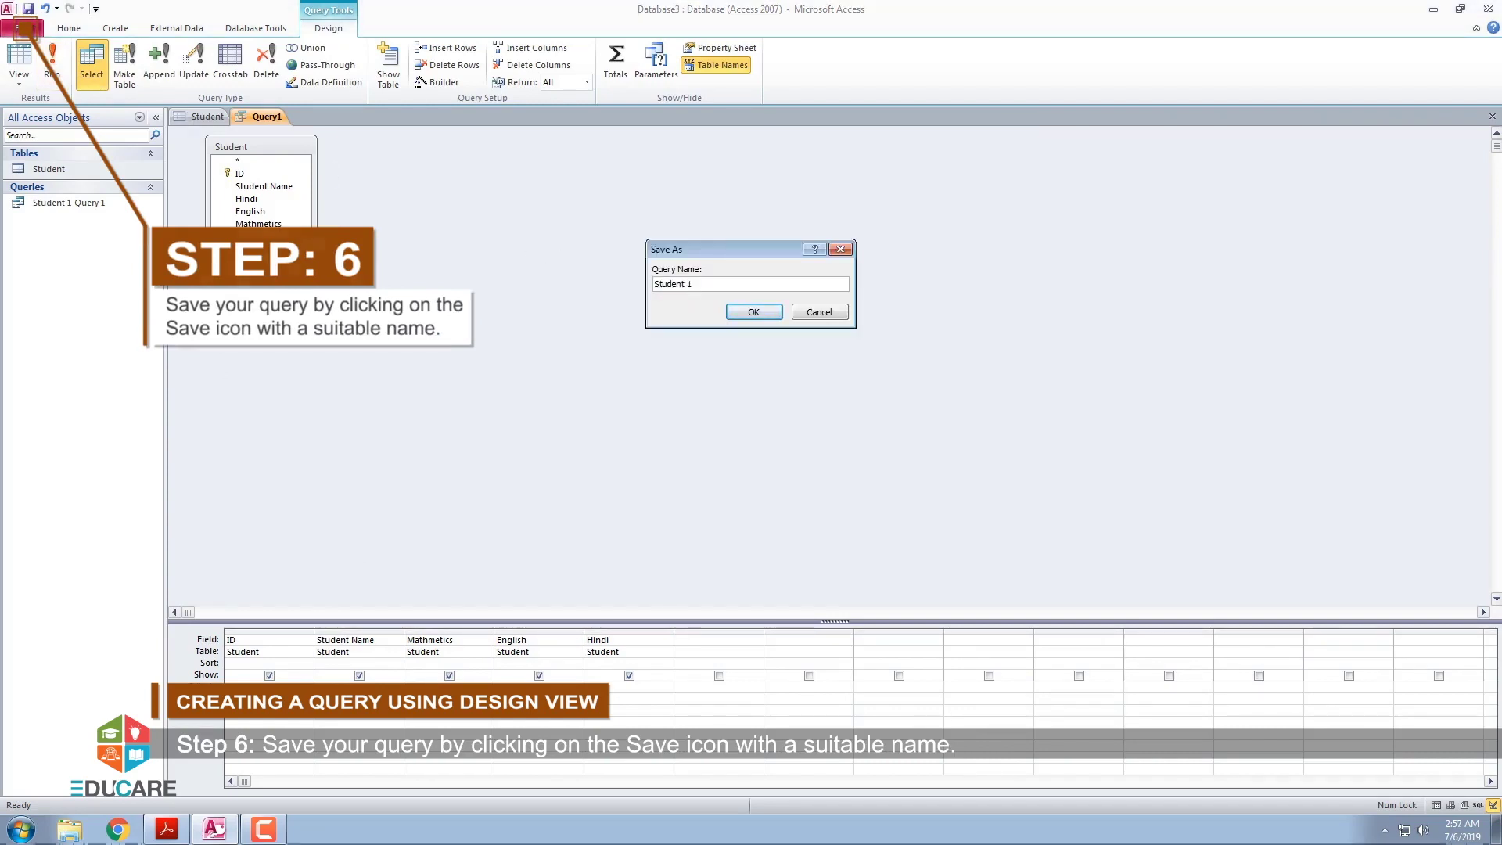
click(753, 311)
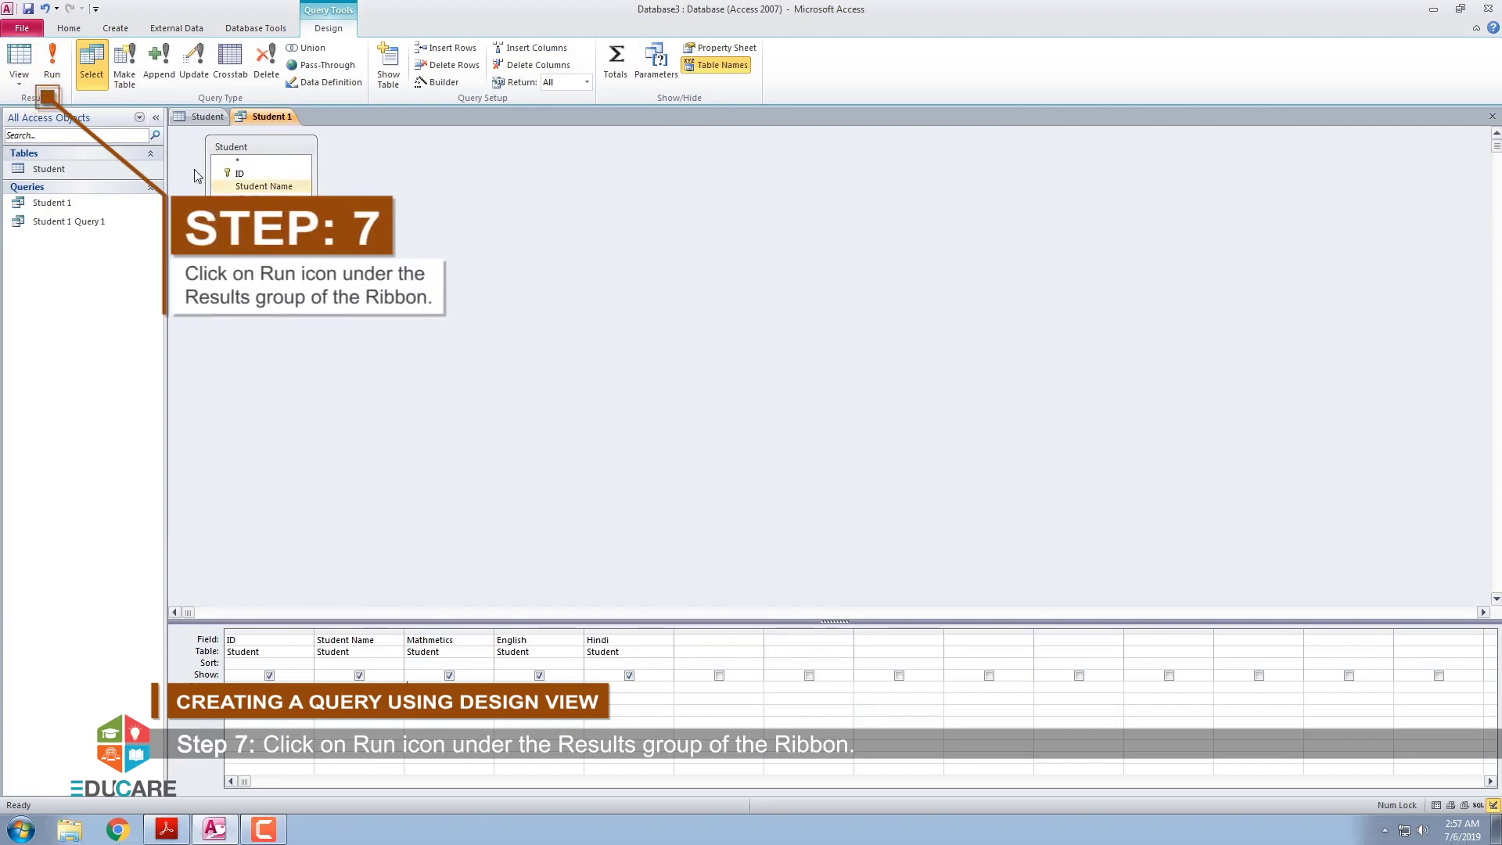
click(53, 74)
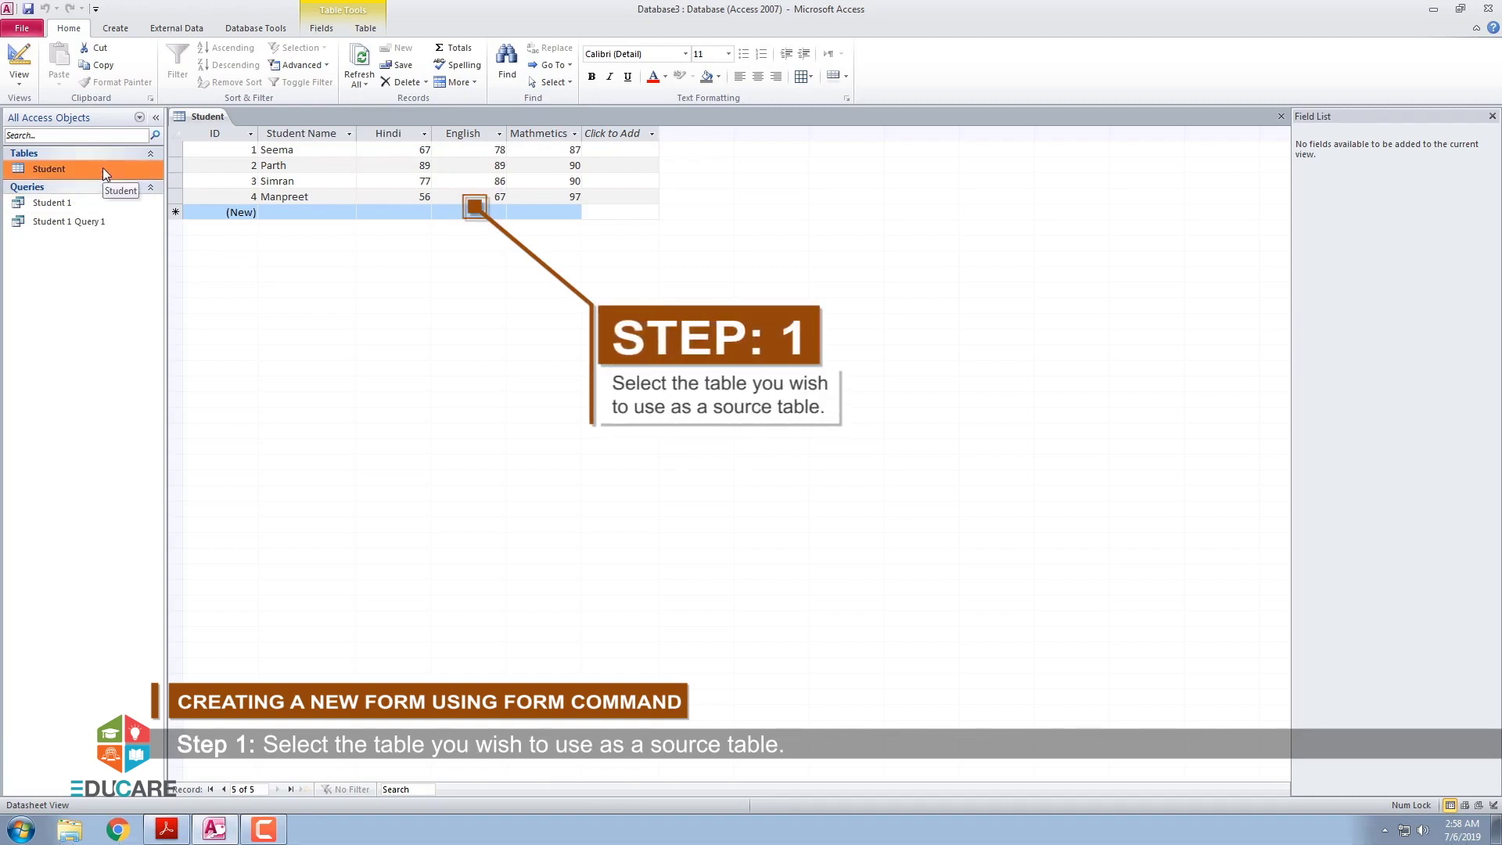
Step: Create a form from the Student table using the Form command
click(115, 29)
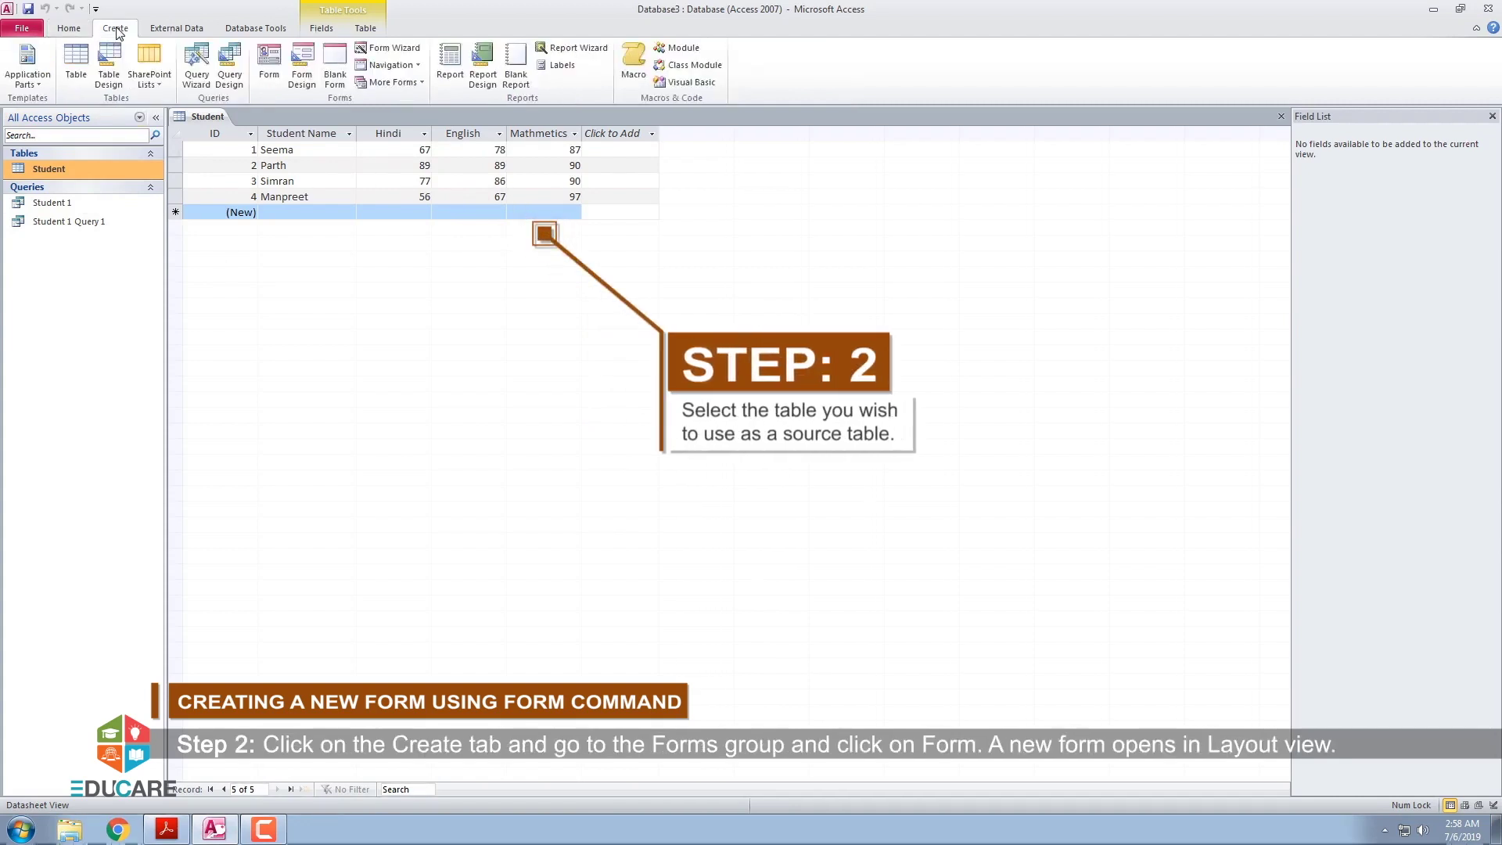
click(270, 76)
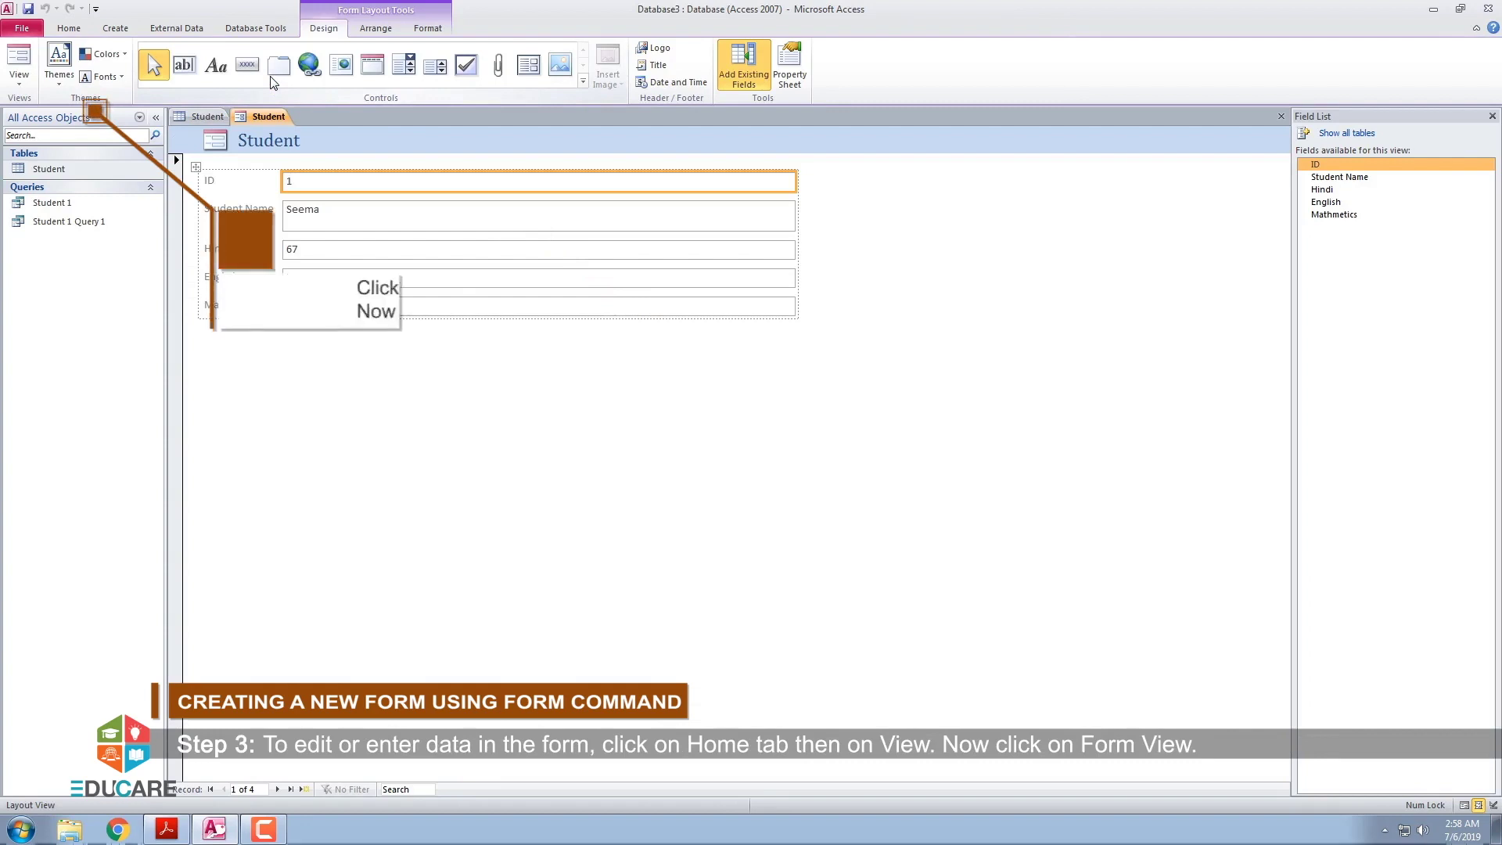
key(Tab)
key(Tab)
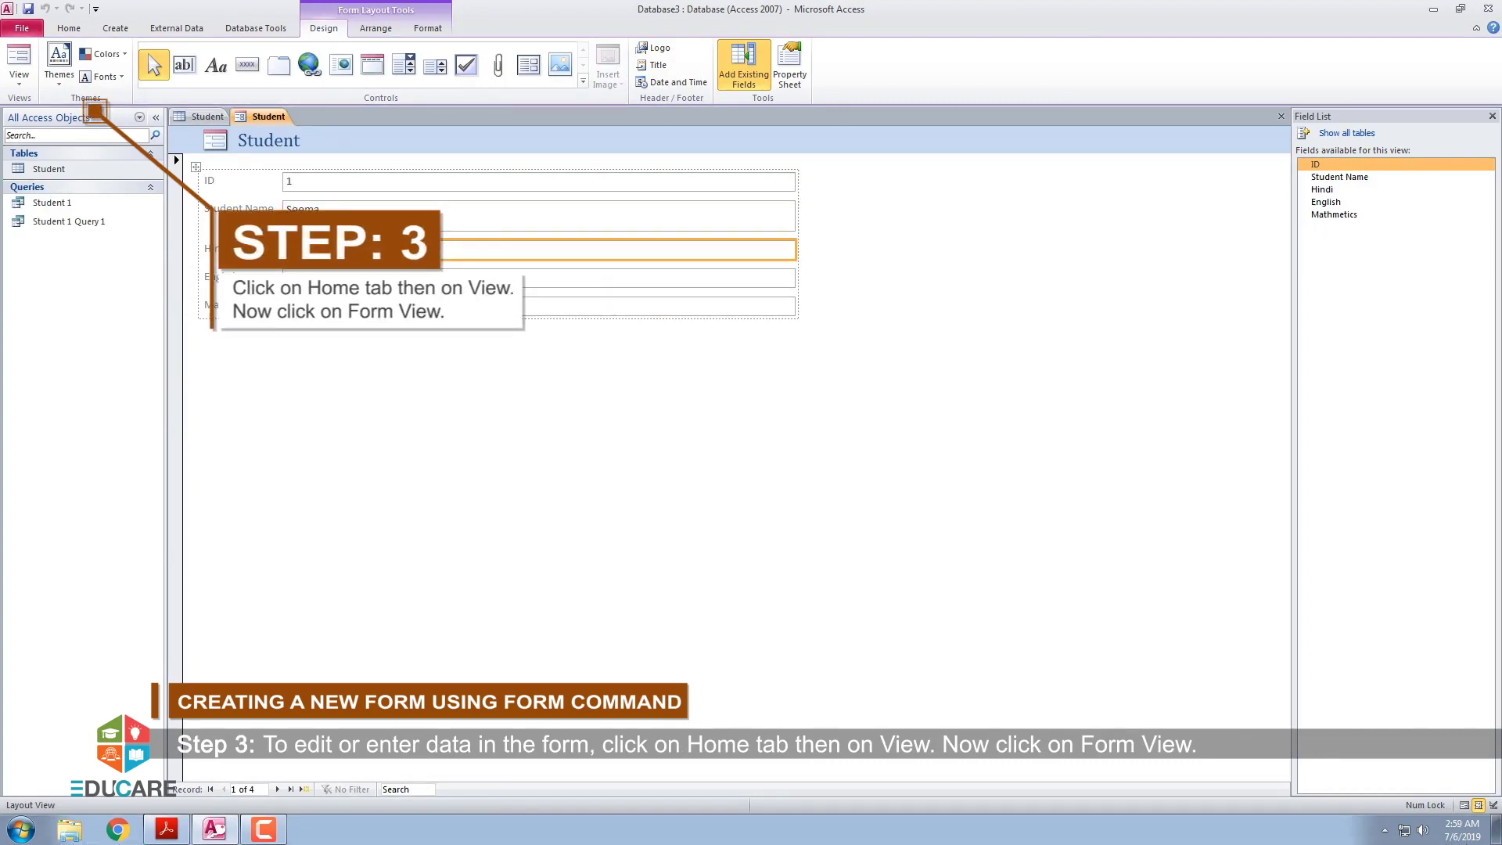
key(Tab)
key(Tab)
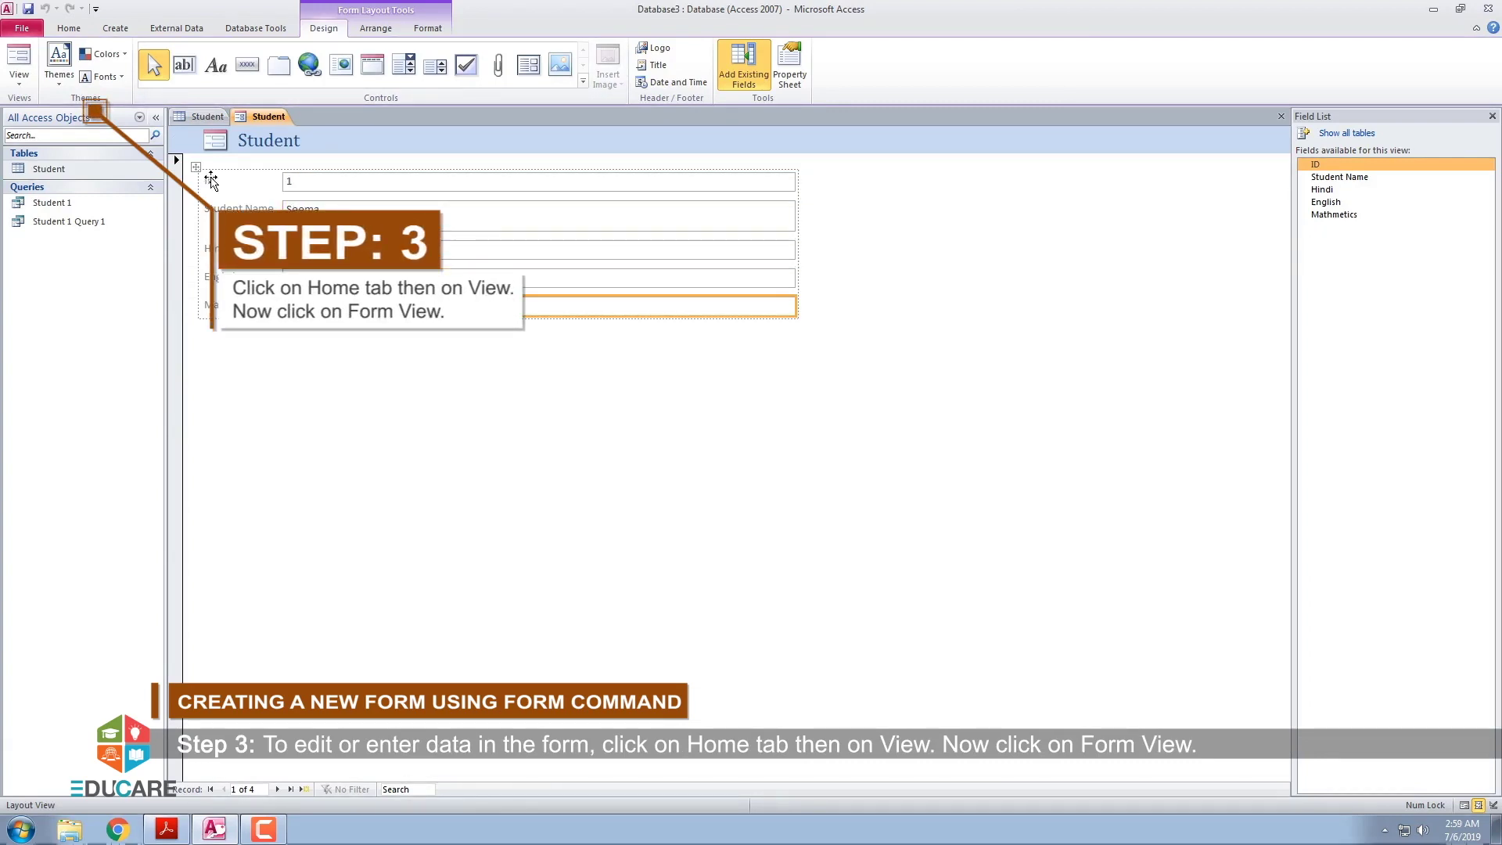
Step: Switch the form to Form View and place the cursor in Mathmetics
click(73, 31)
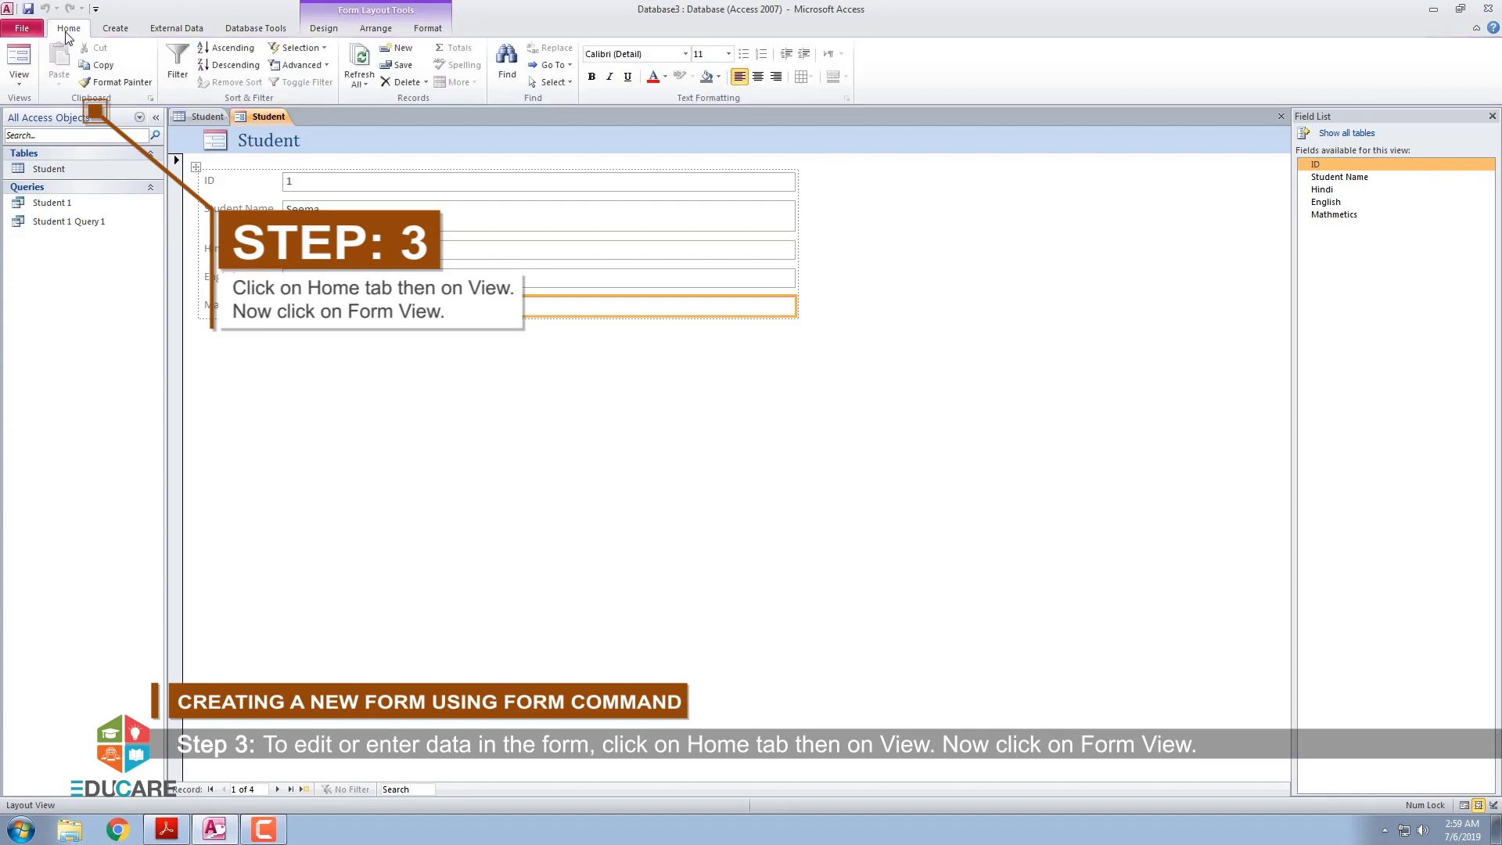
click(25, 72)
click(29, 114)
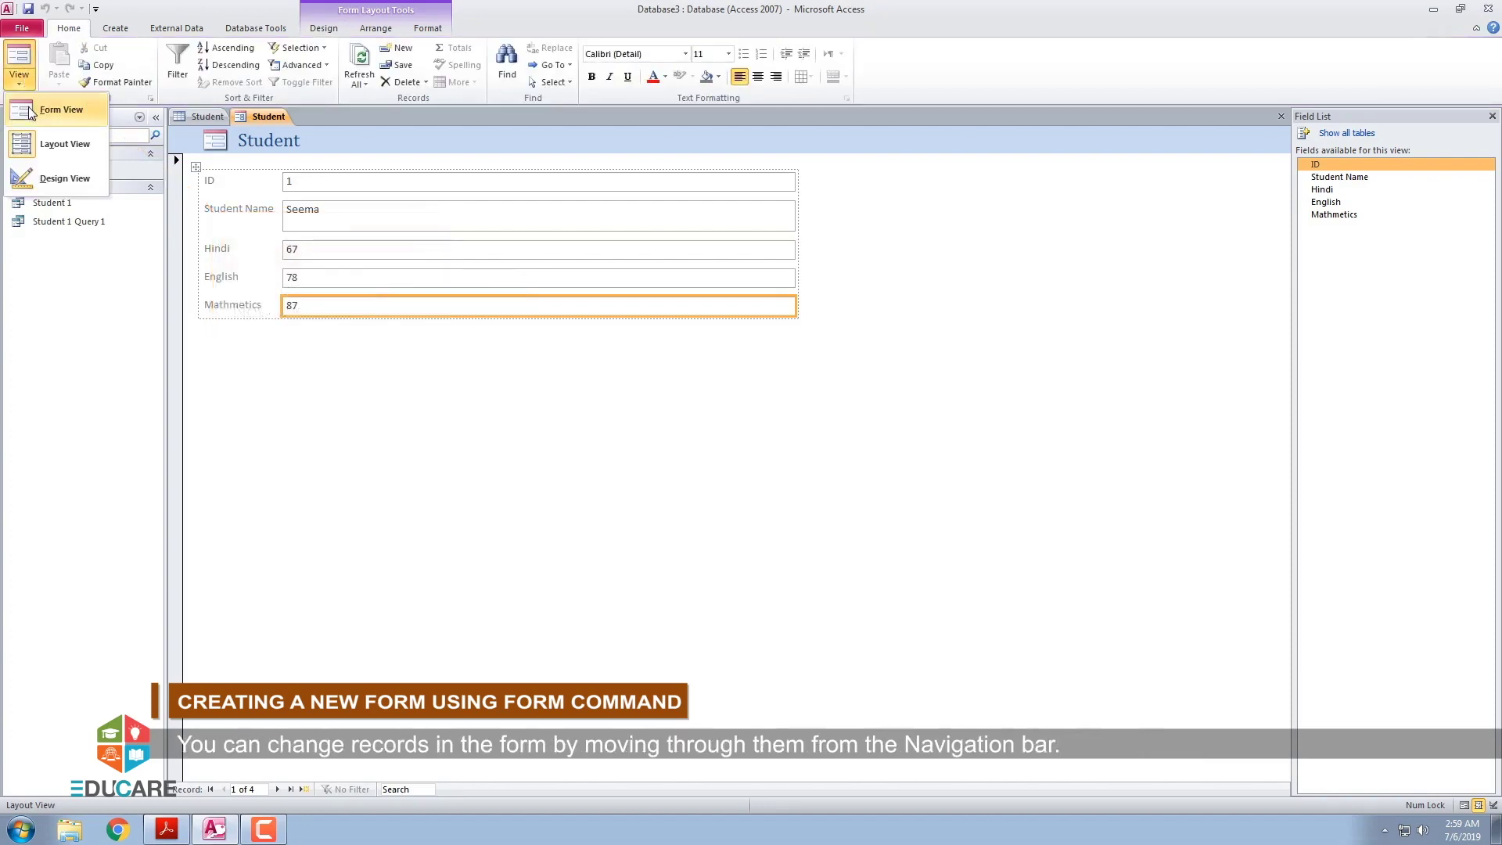
click(295, 305)
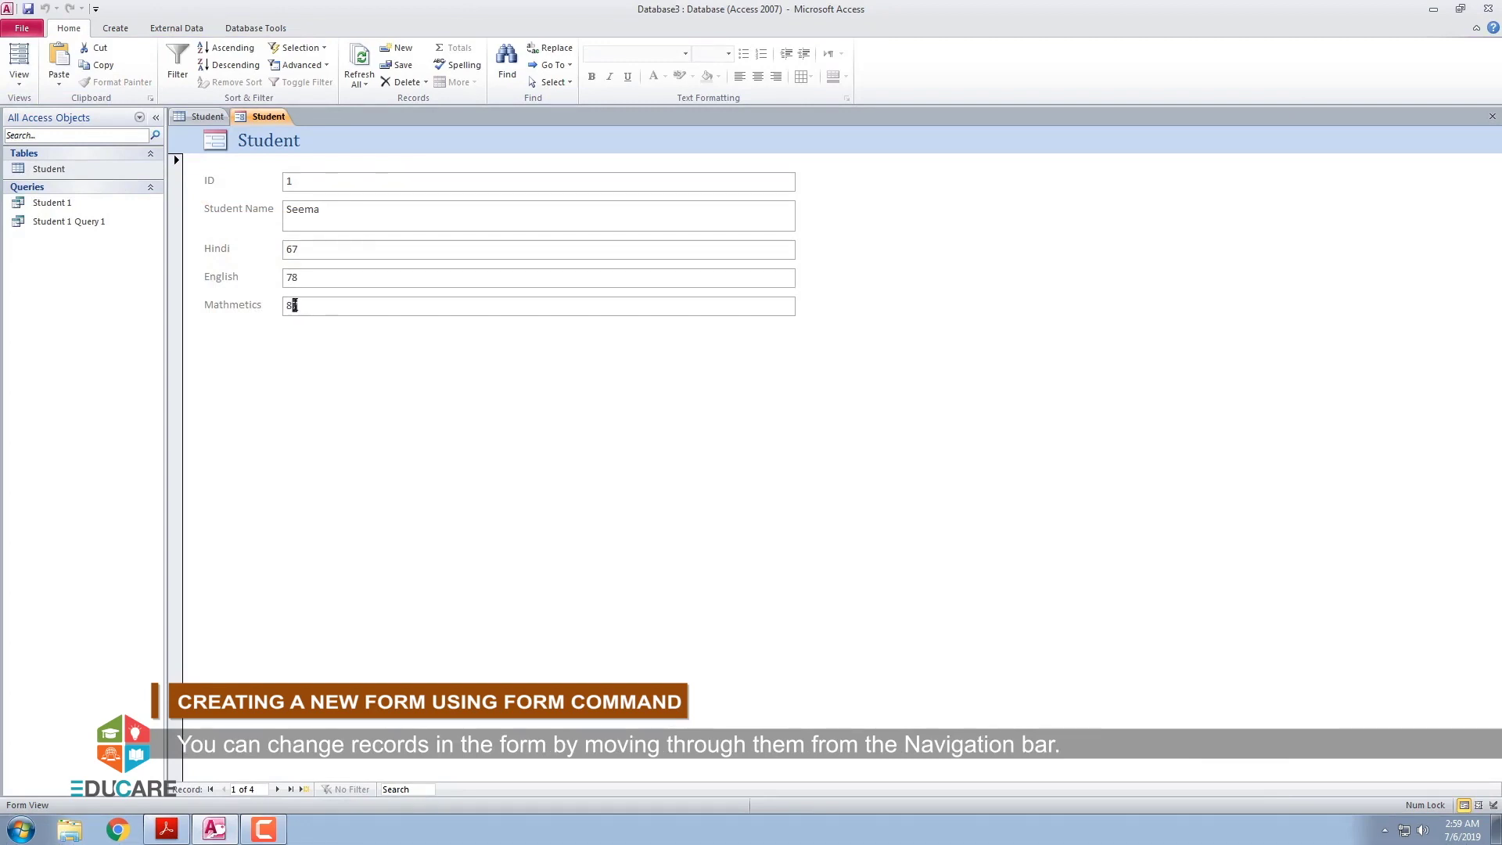
Step: Change the first student's Mathmetics mark to 83 and save the form as 'Student 1'
key(BackSpace)
text(3)
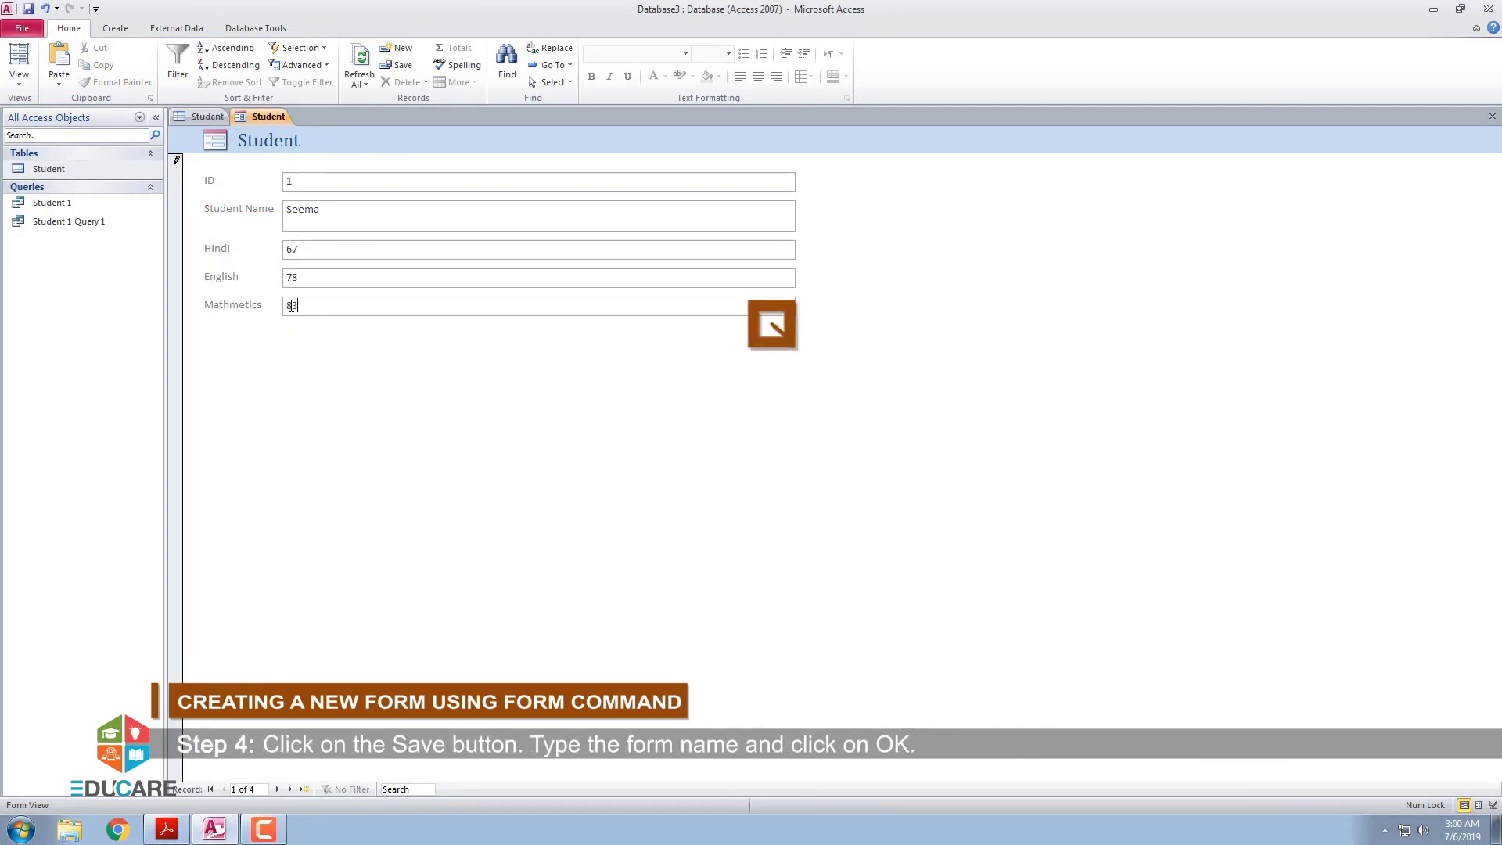
click(28, 10)
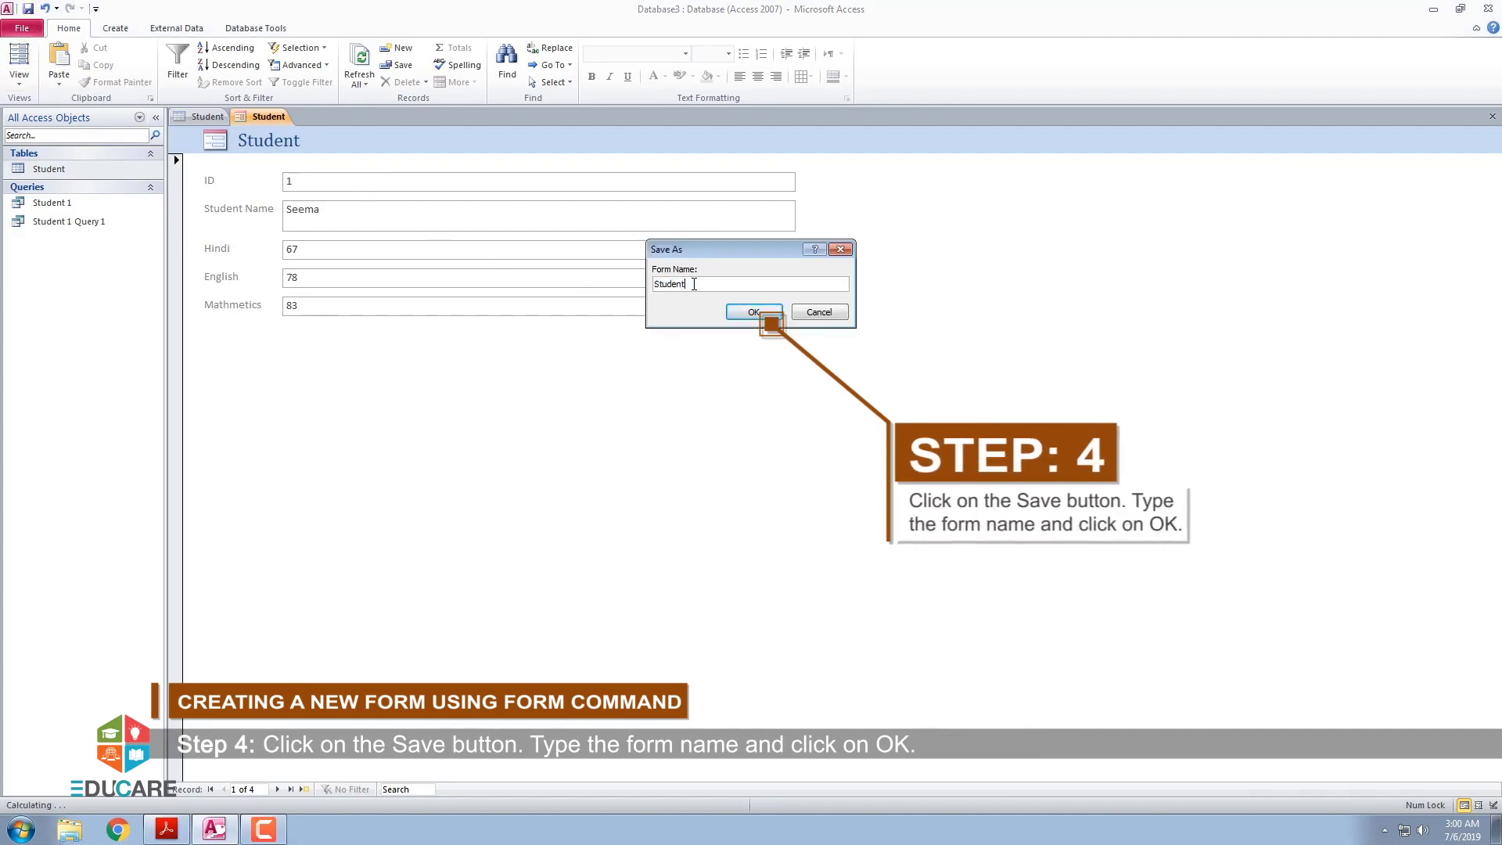
text(1)
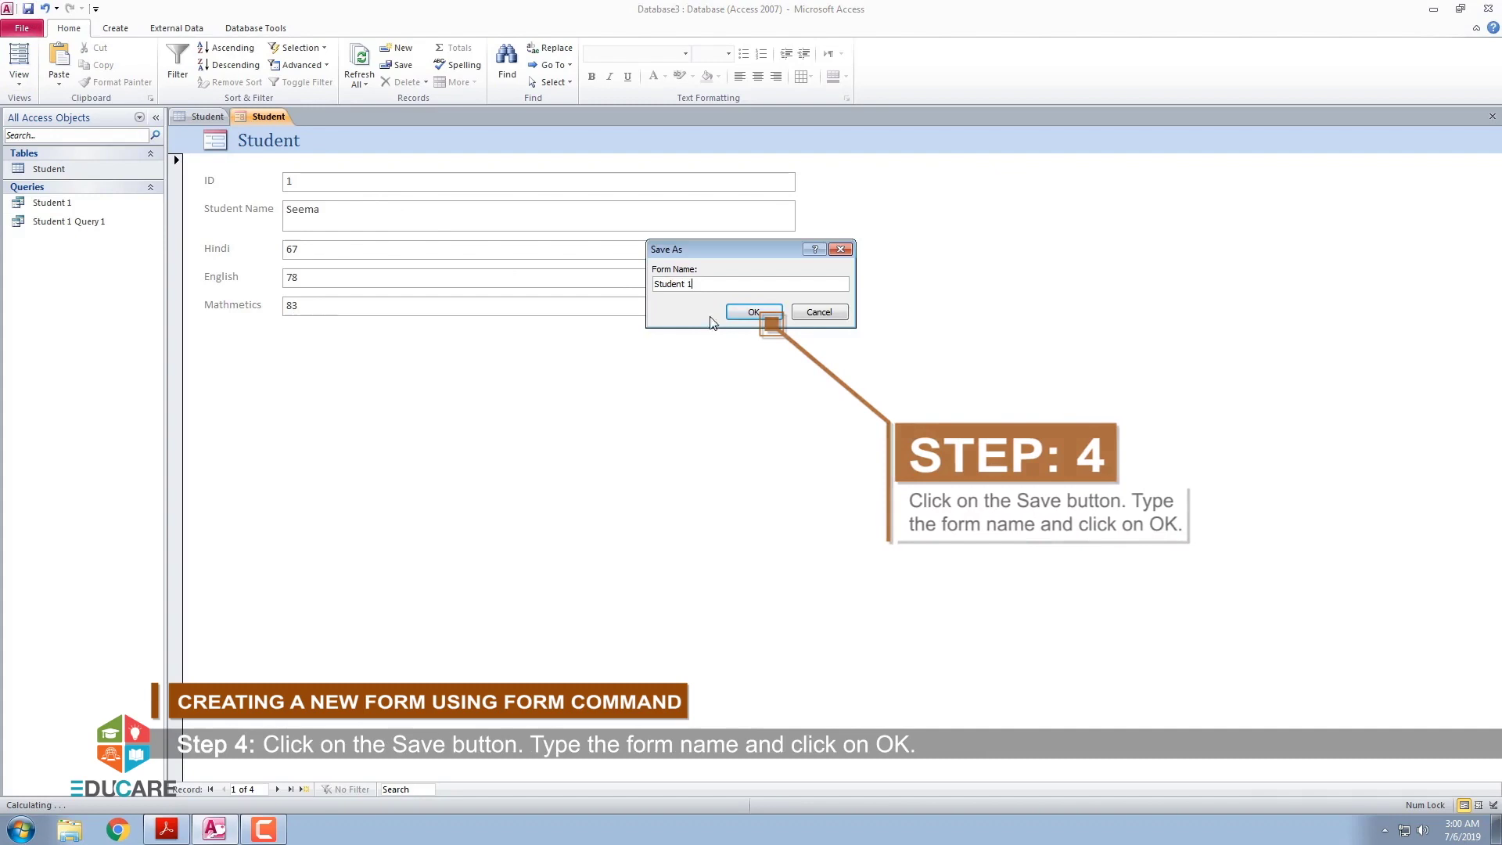
click(751, 313)
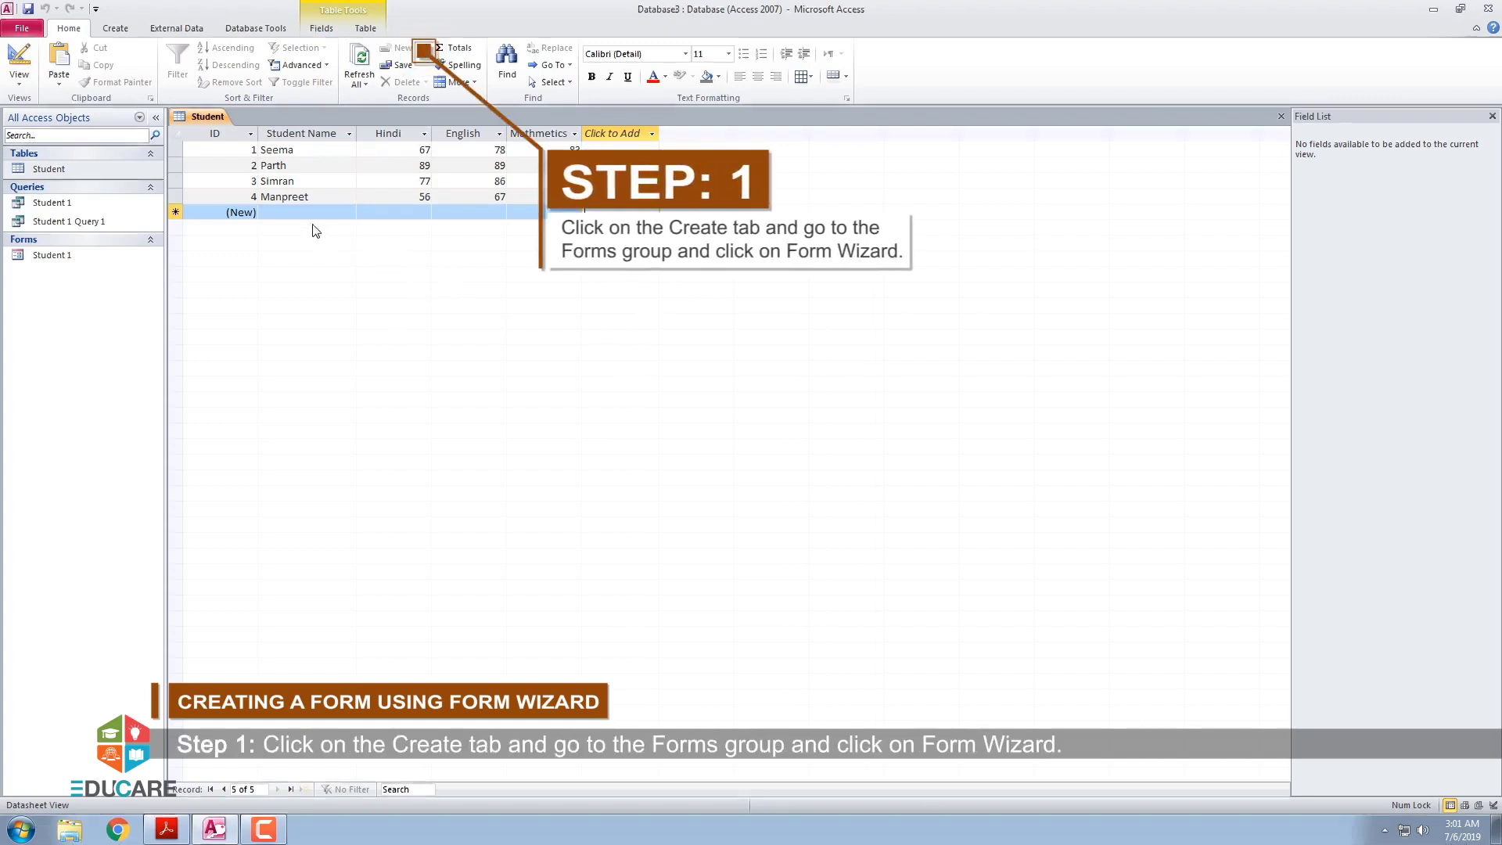
Step: Build a Columnar Form Wizard form with ID, Student Name and Mathmetics, titled Student
click(116, 30)
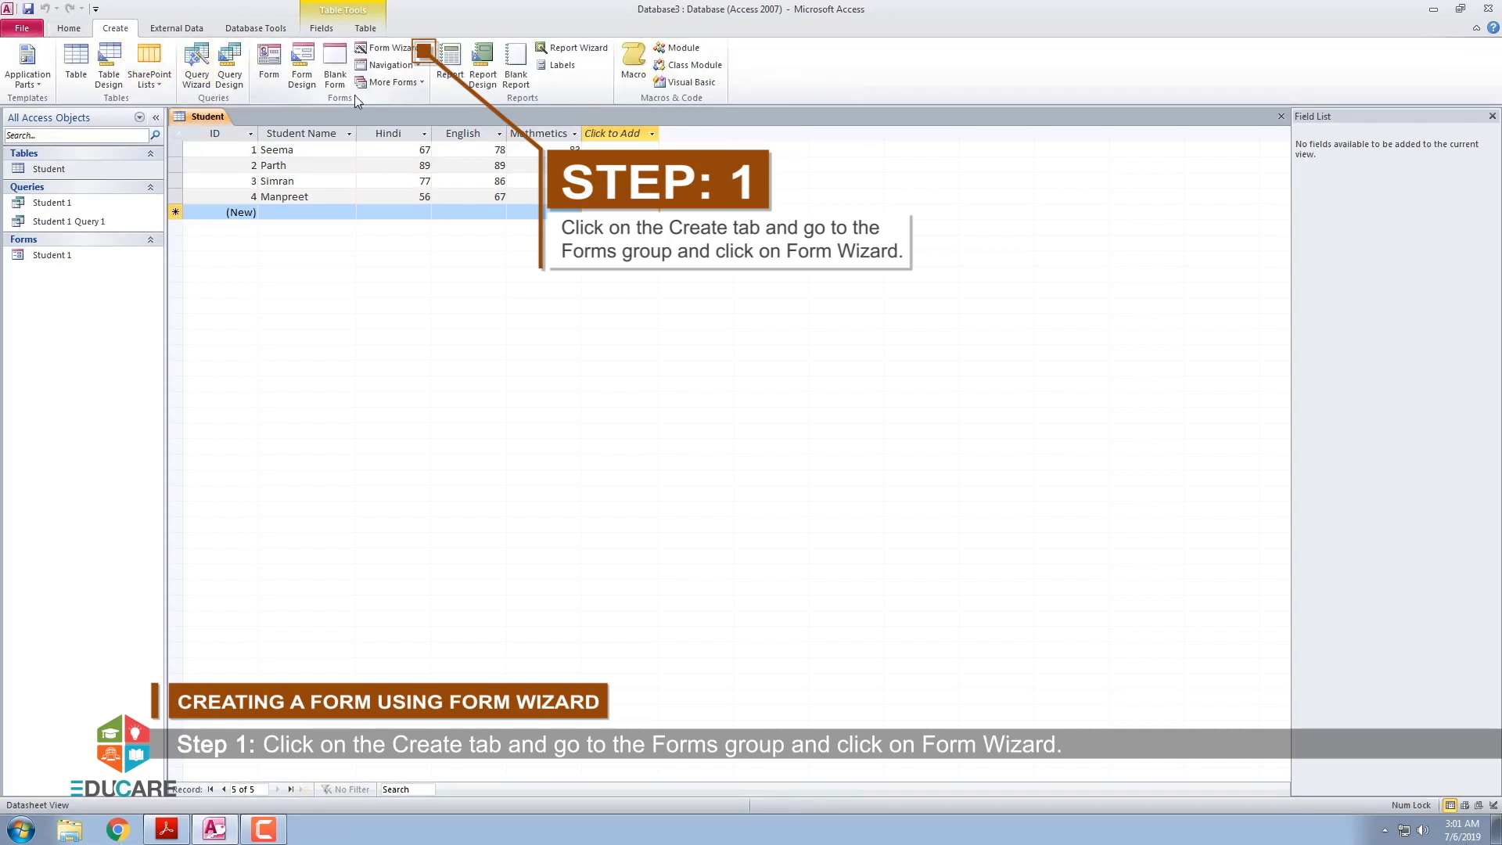
click(390, 53)
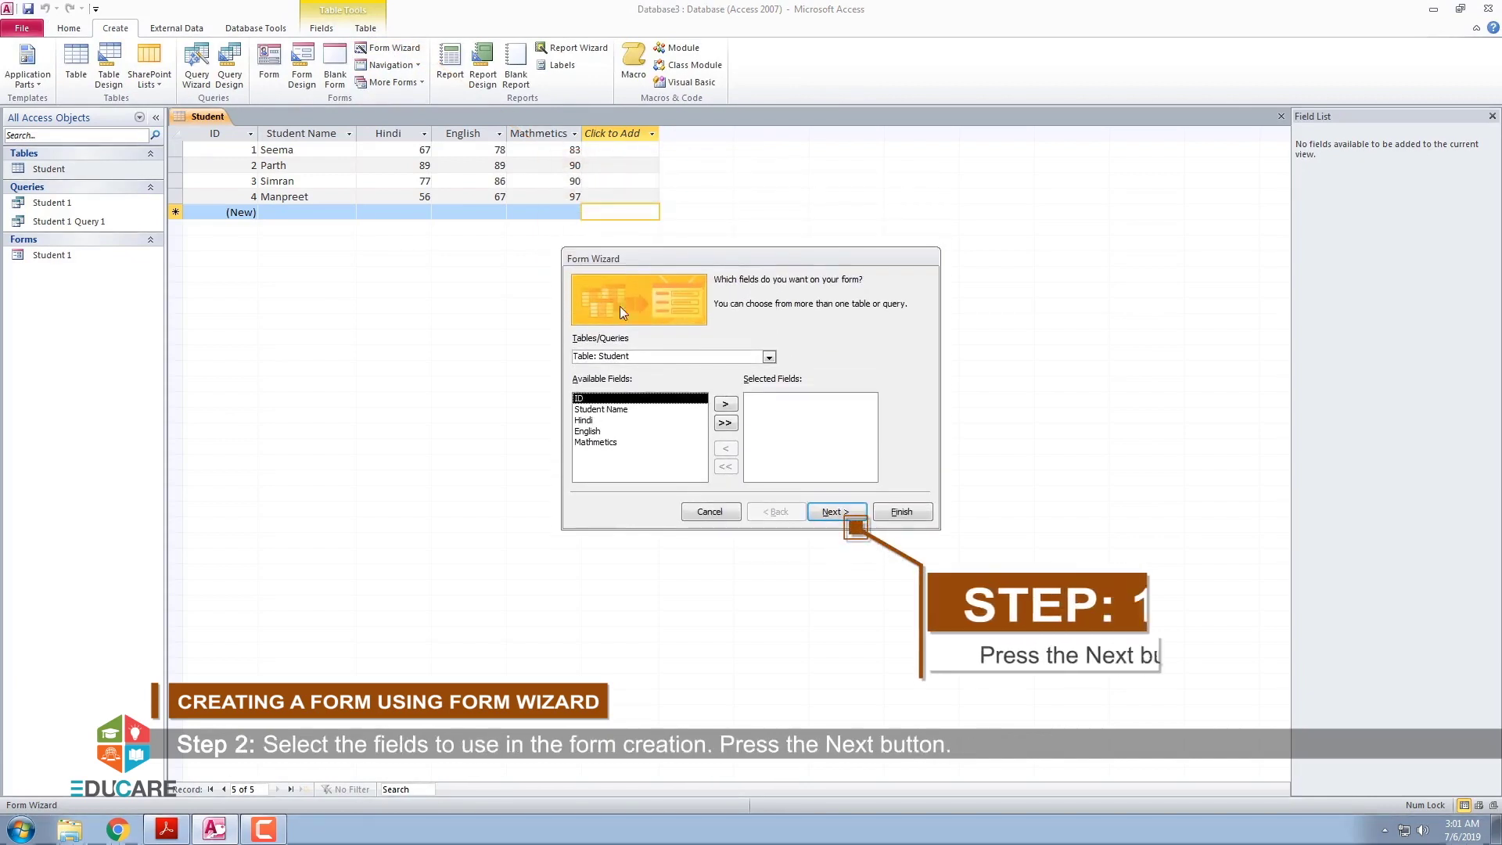
click(725, 404)
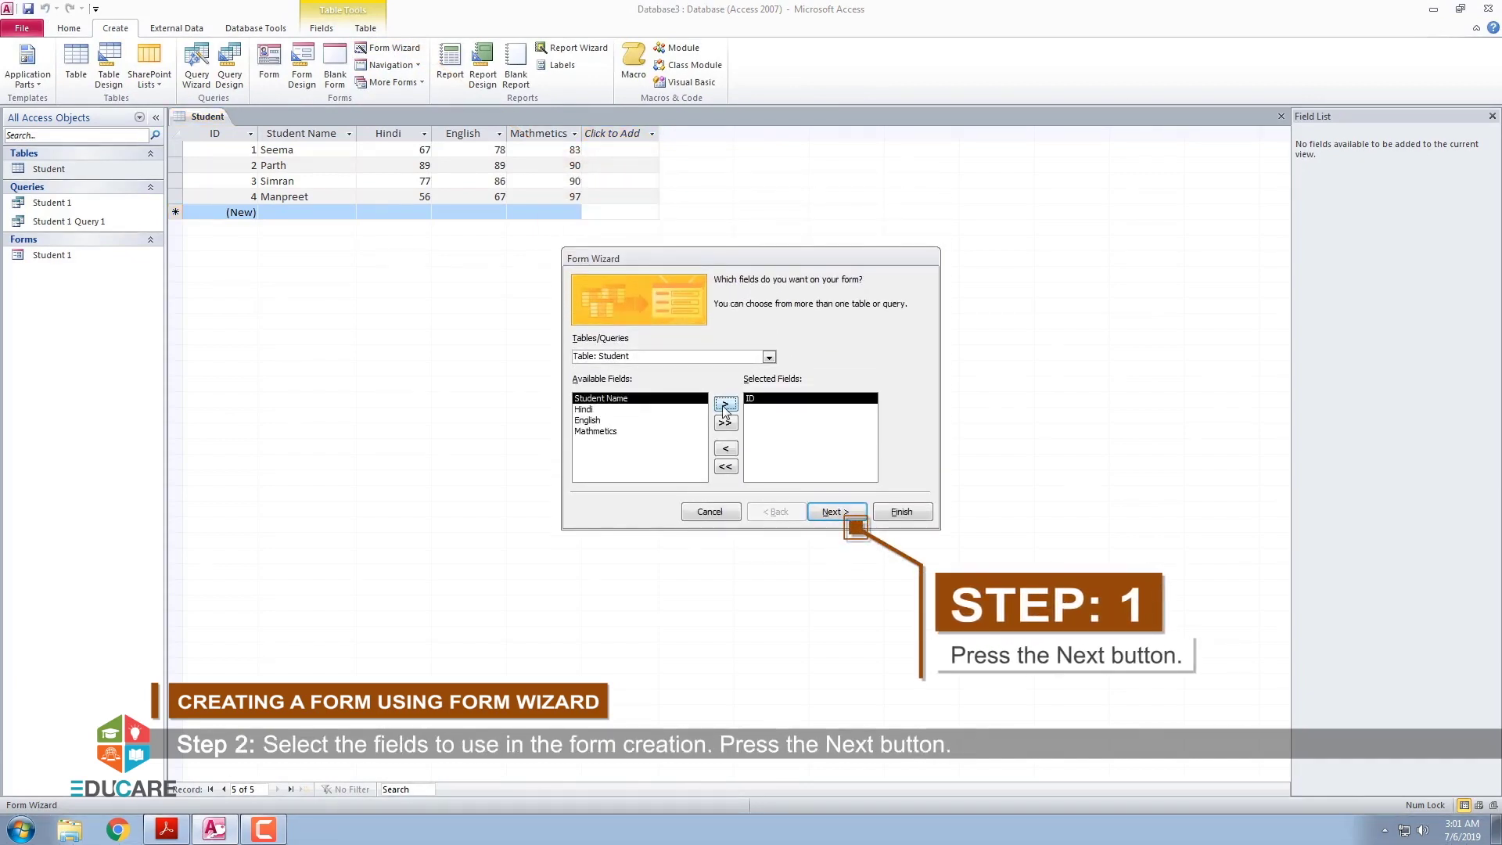
click(725, 405)
click(595, 420)
click(725, 404)
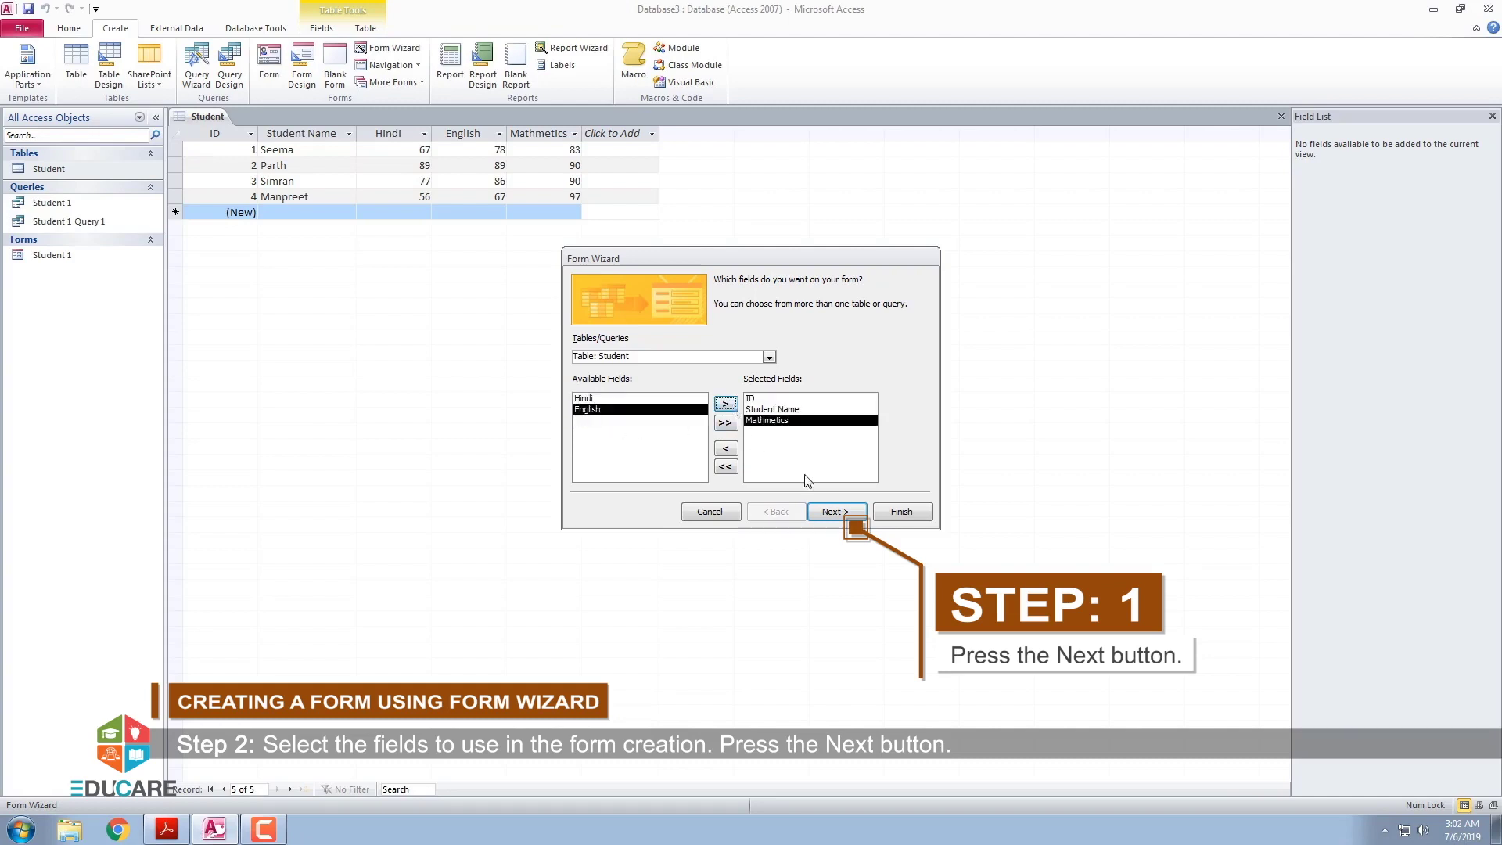
click(831, 513)
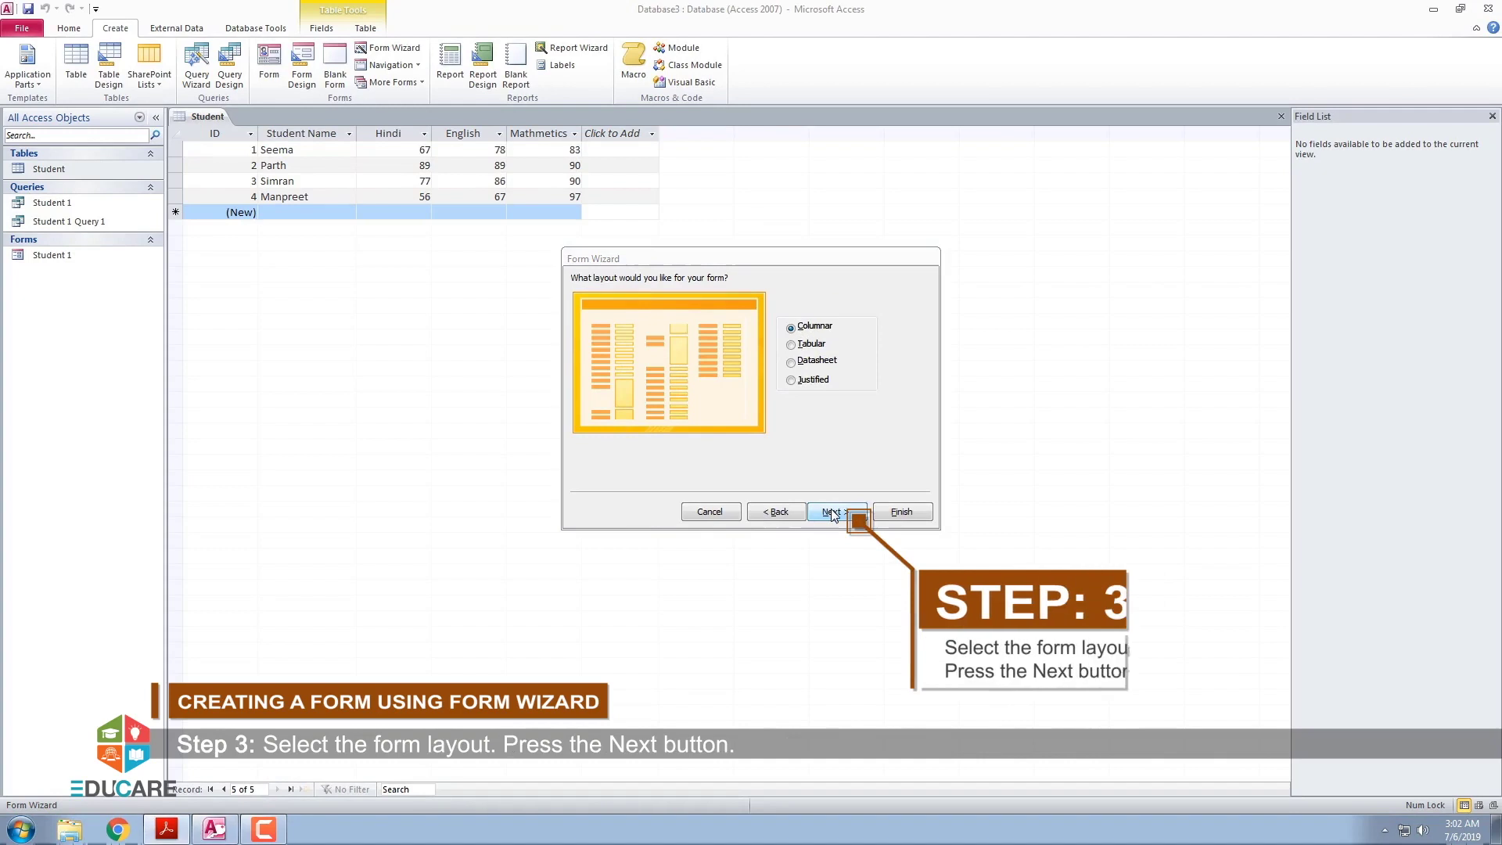
click(834, 514)
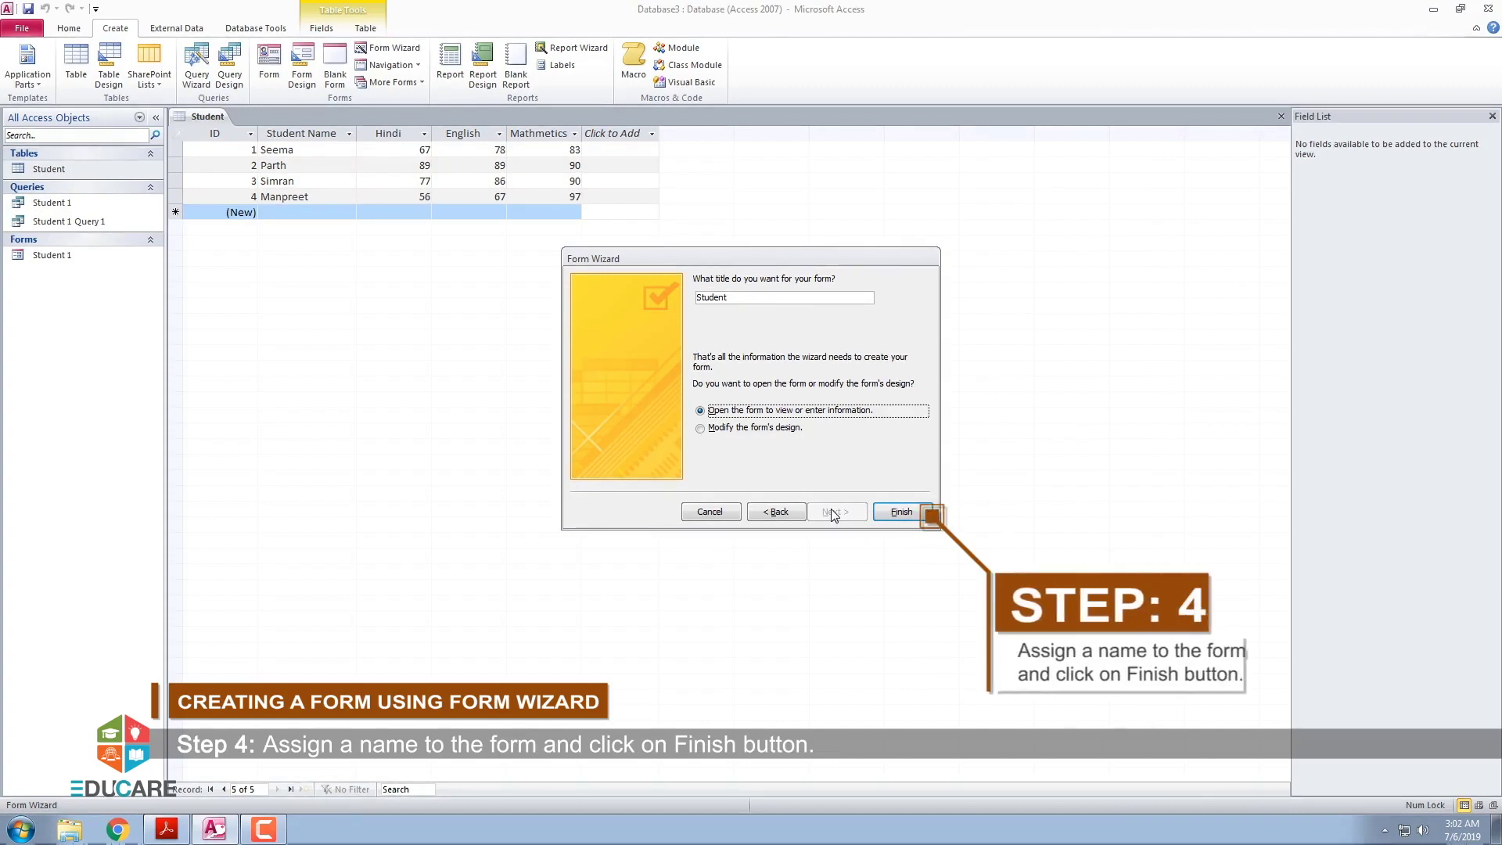
click(907, 518)
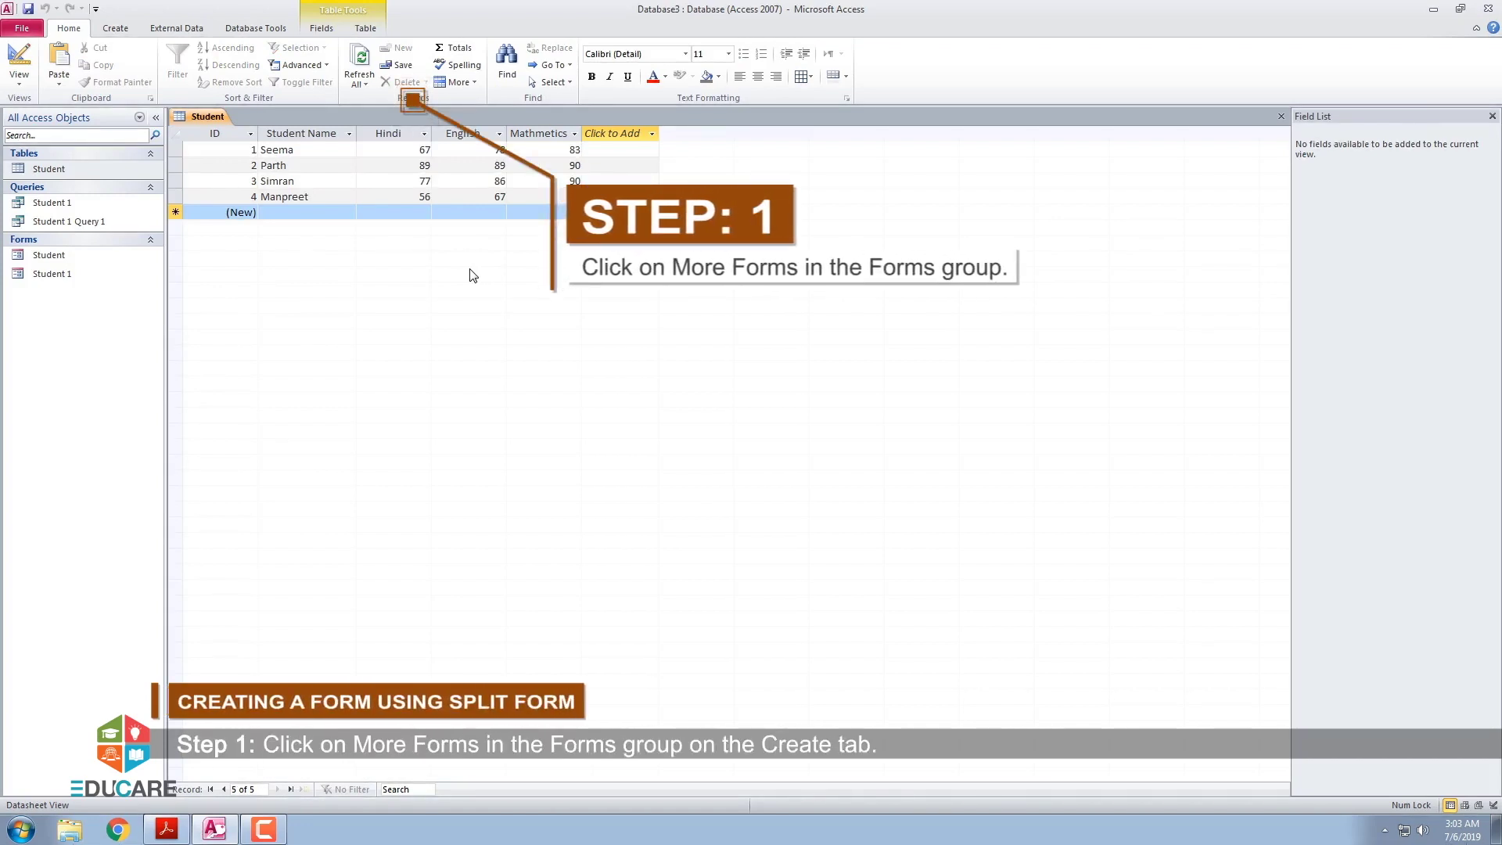
click(115, 29)
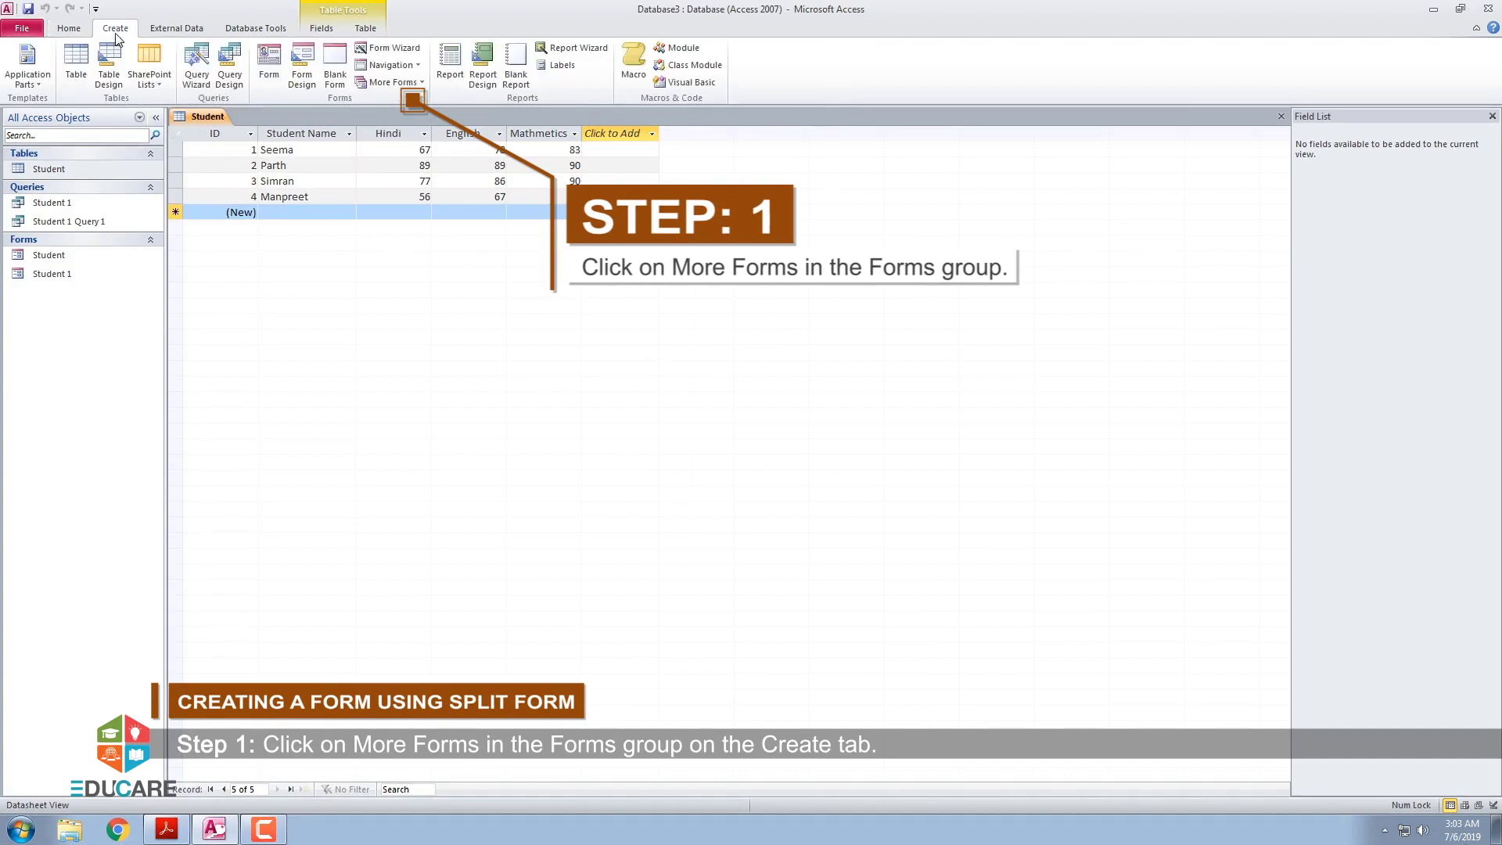
click(421, 83)
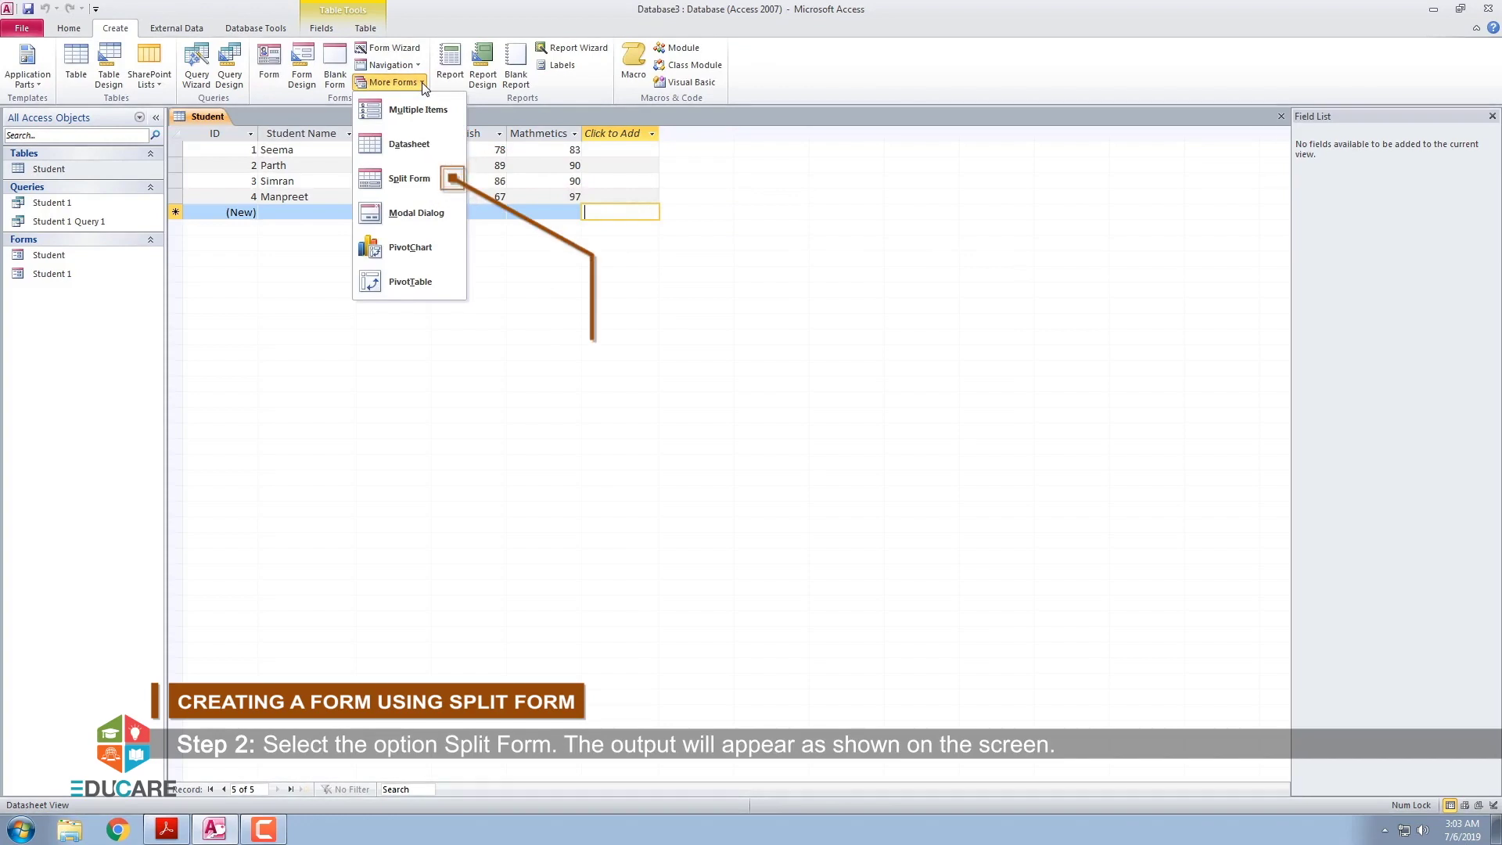
click(411, 180)
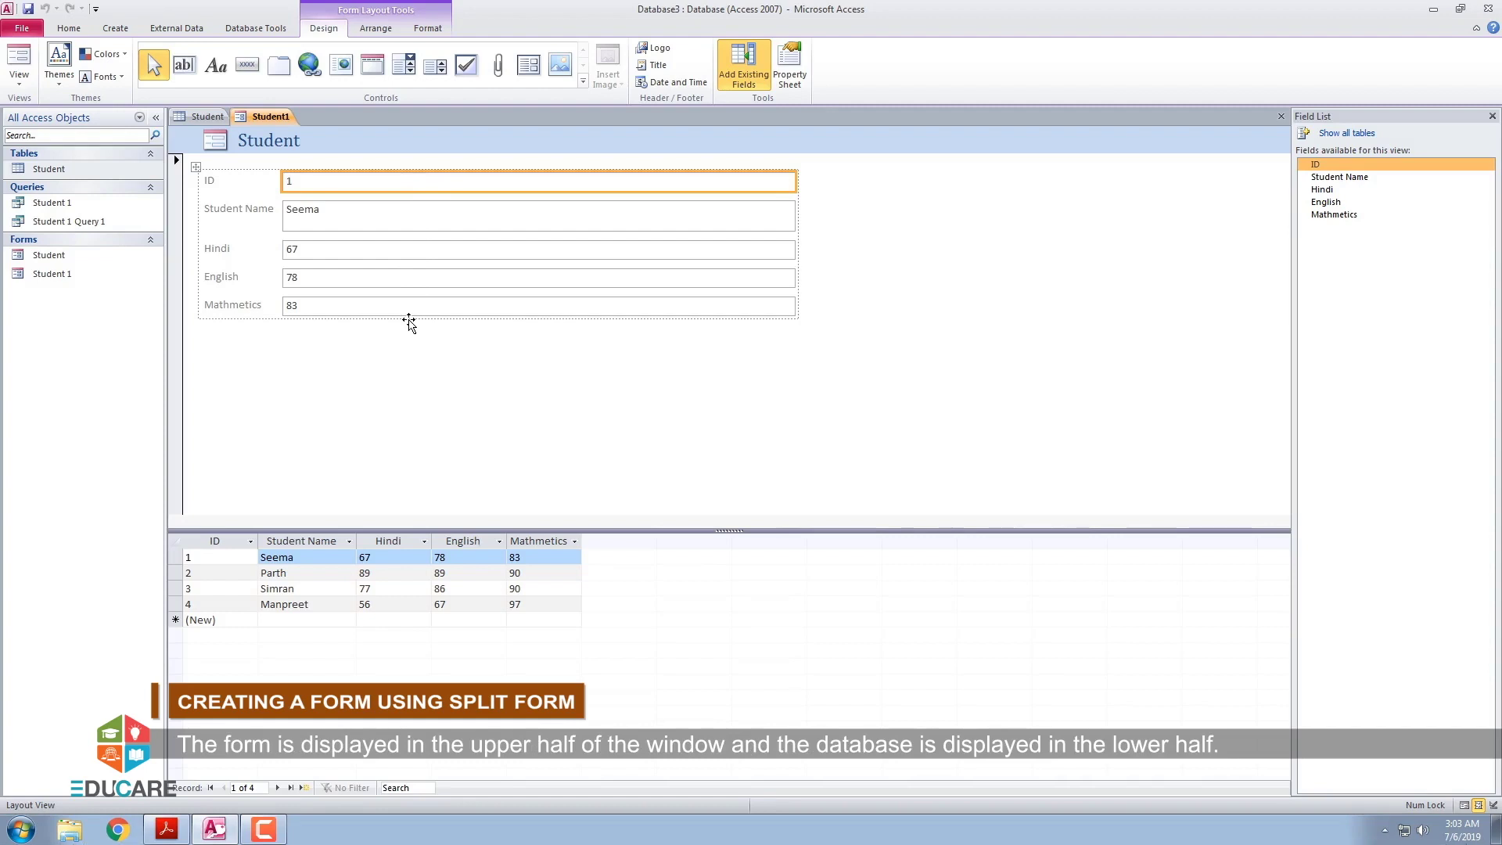
click(399, 312)
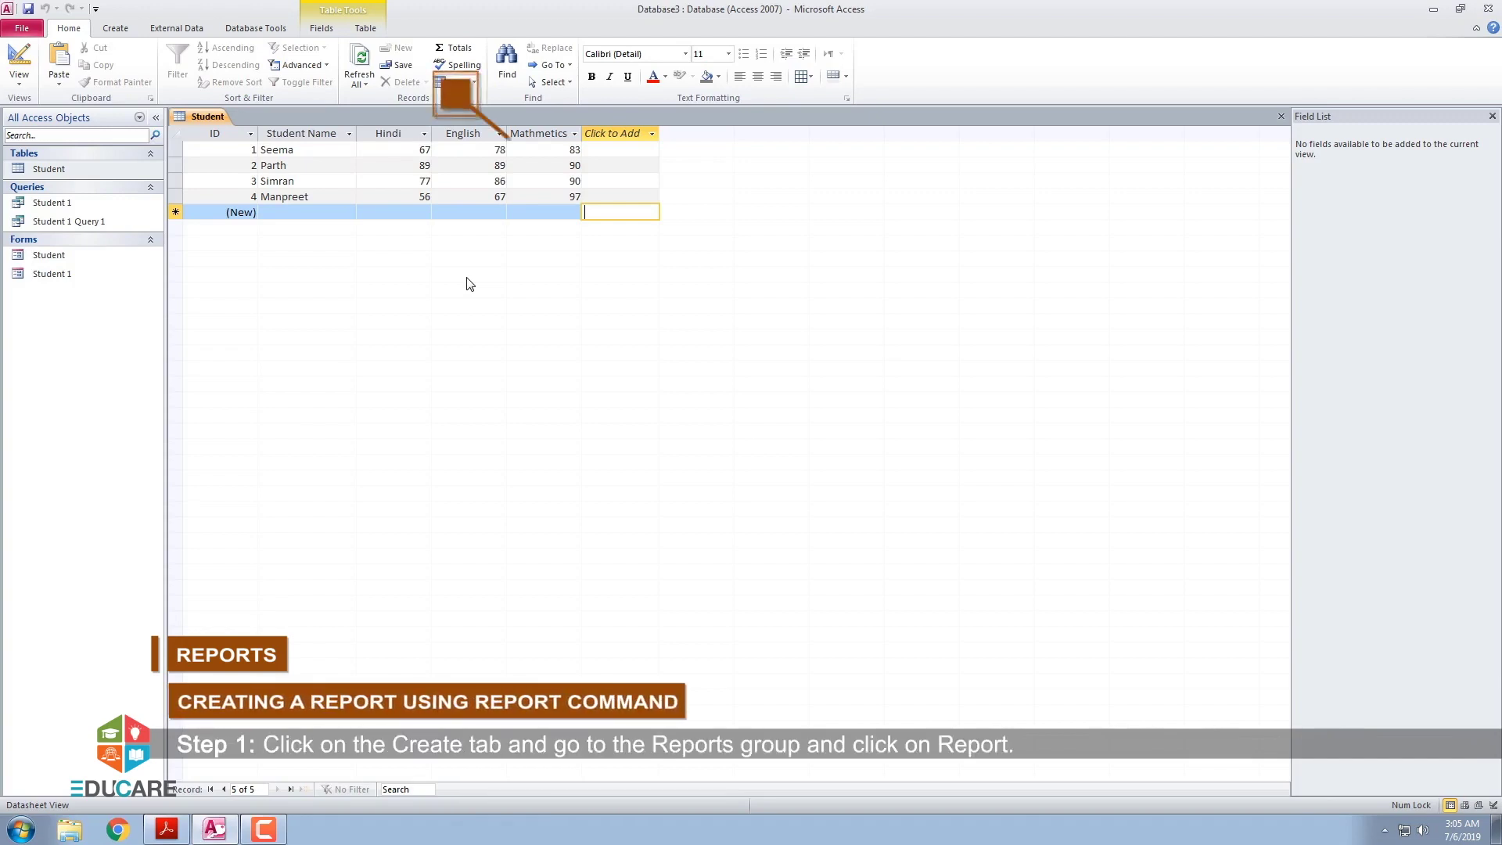
click(125, 33)
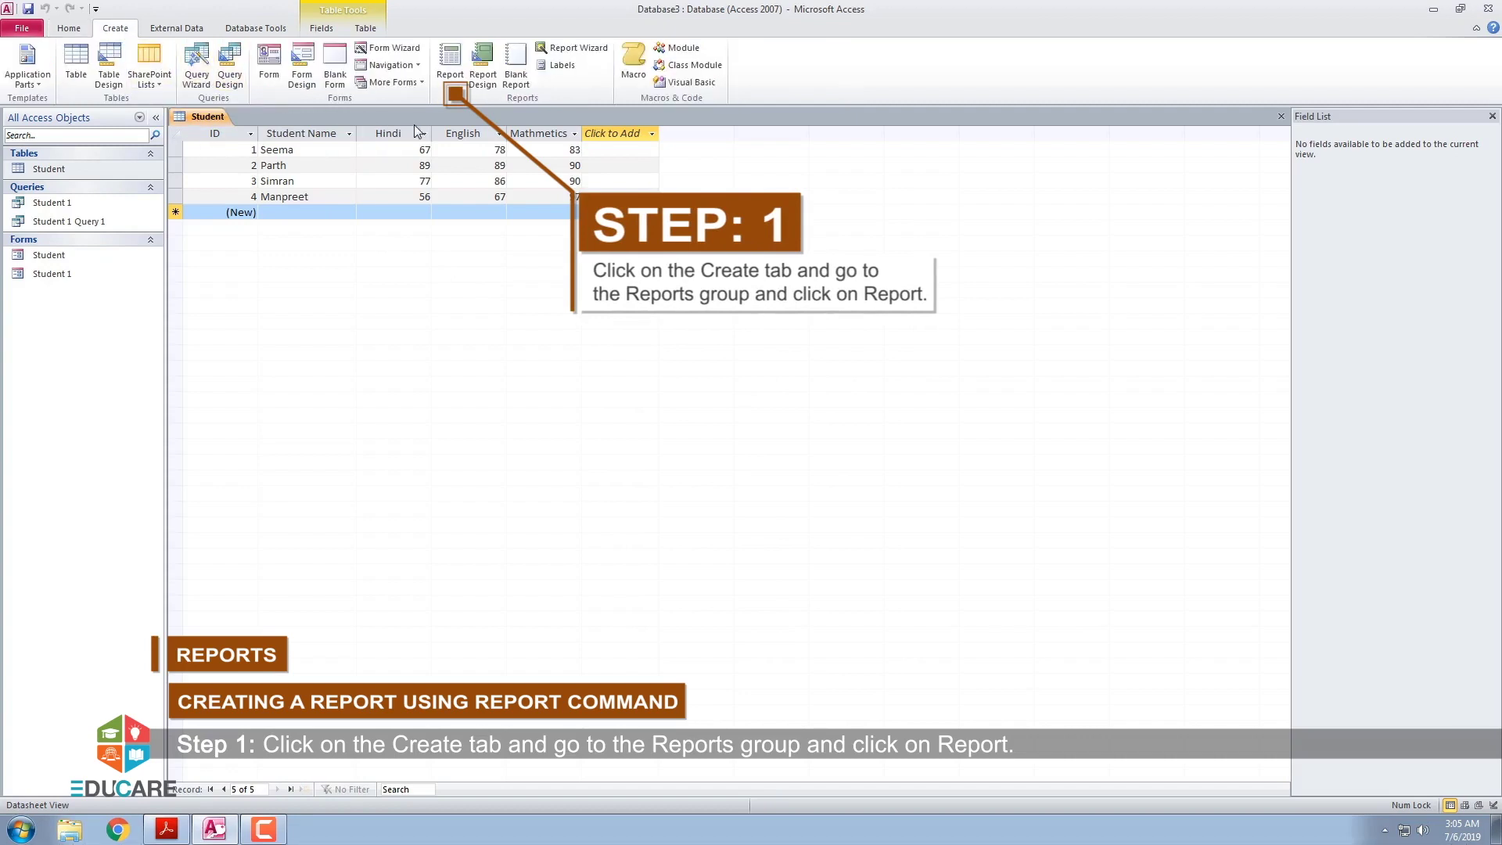
click(452, 77)
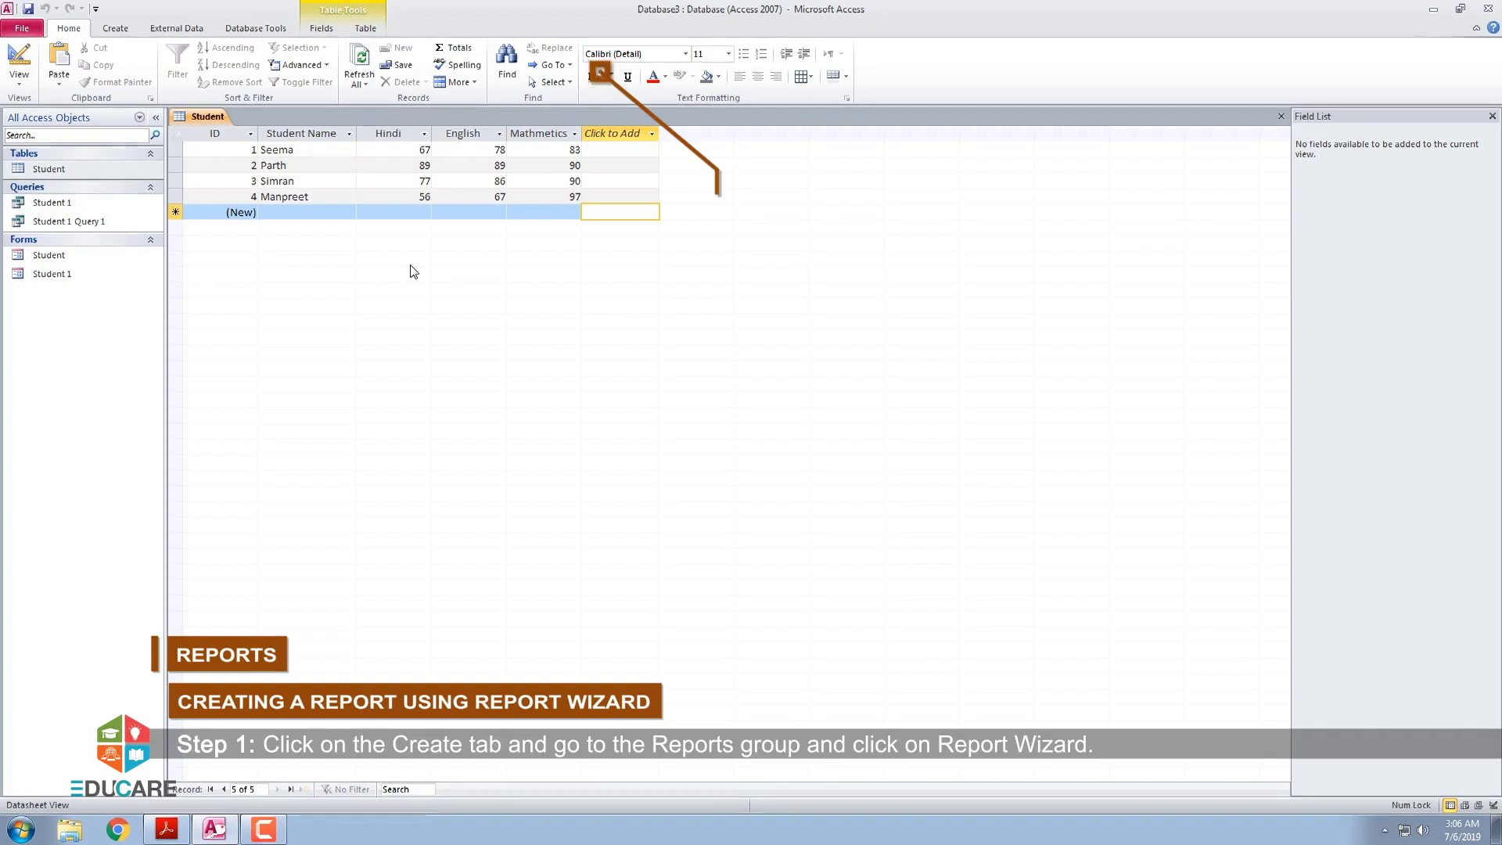
Step: Start the Report Wizard based on the Student 1 Query 1 query
click(120, 29)
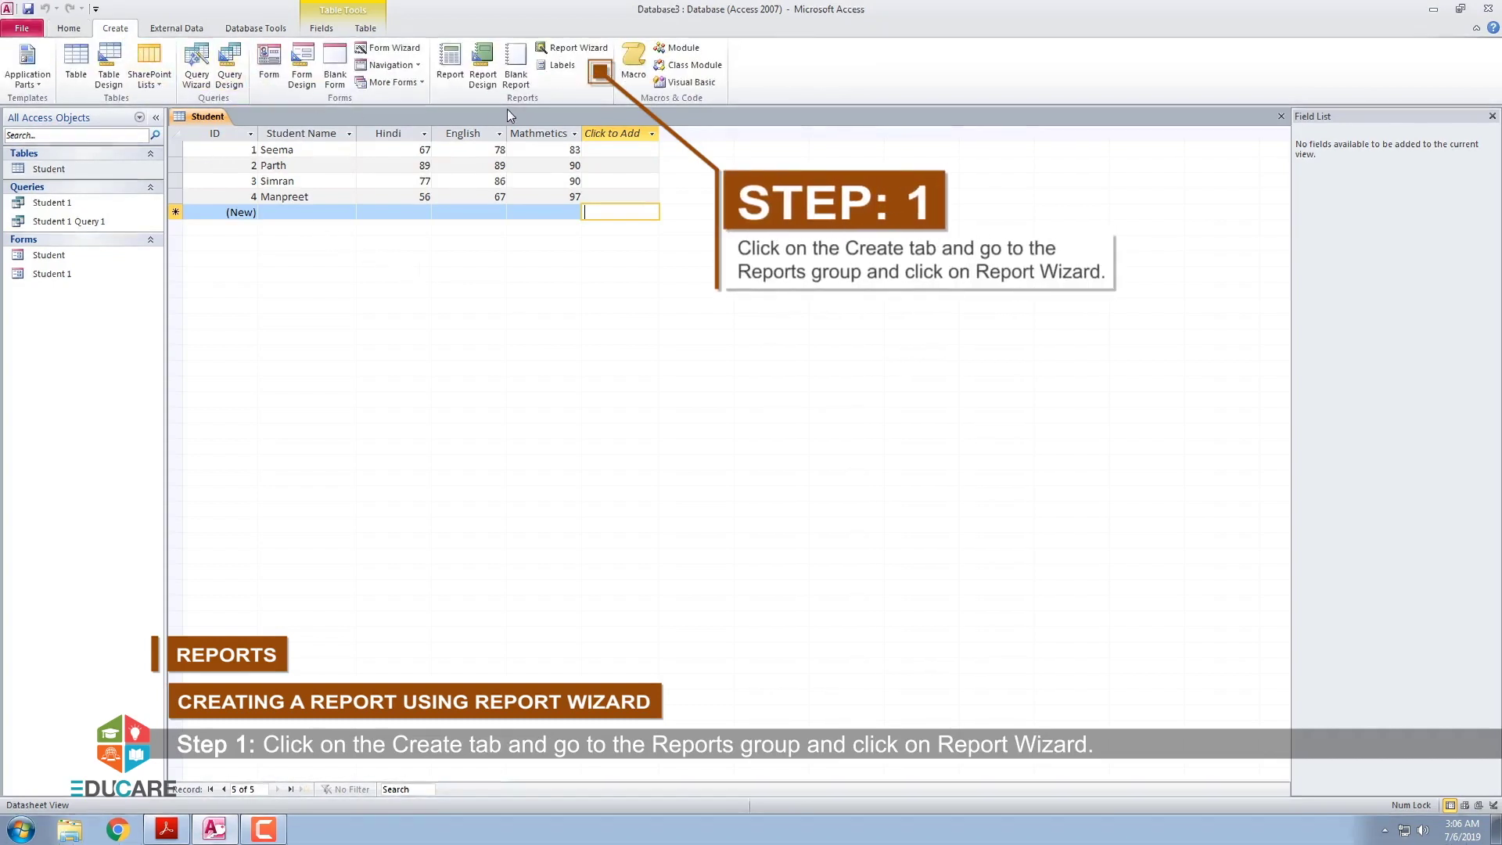
click(582, 52)
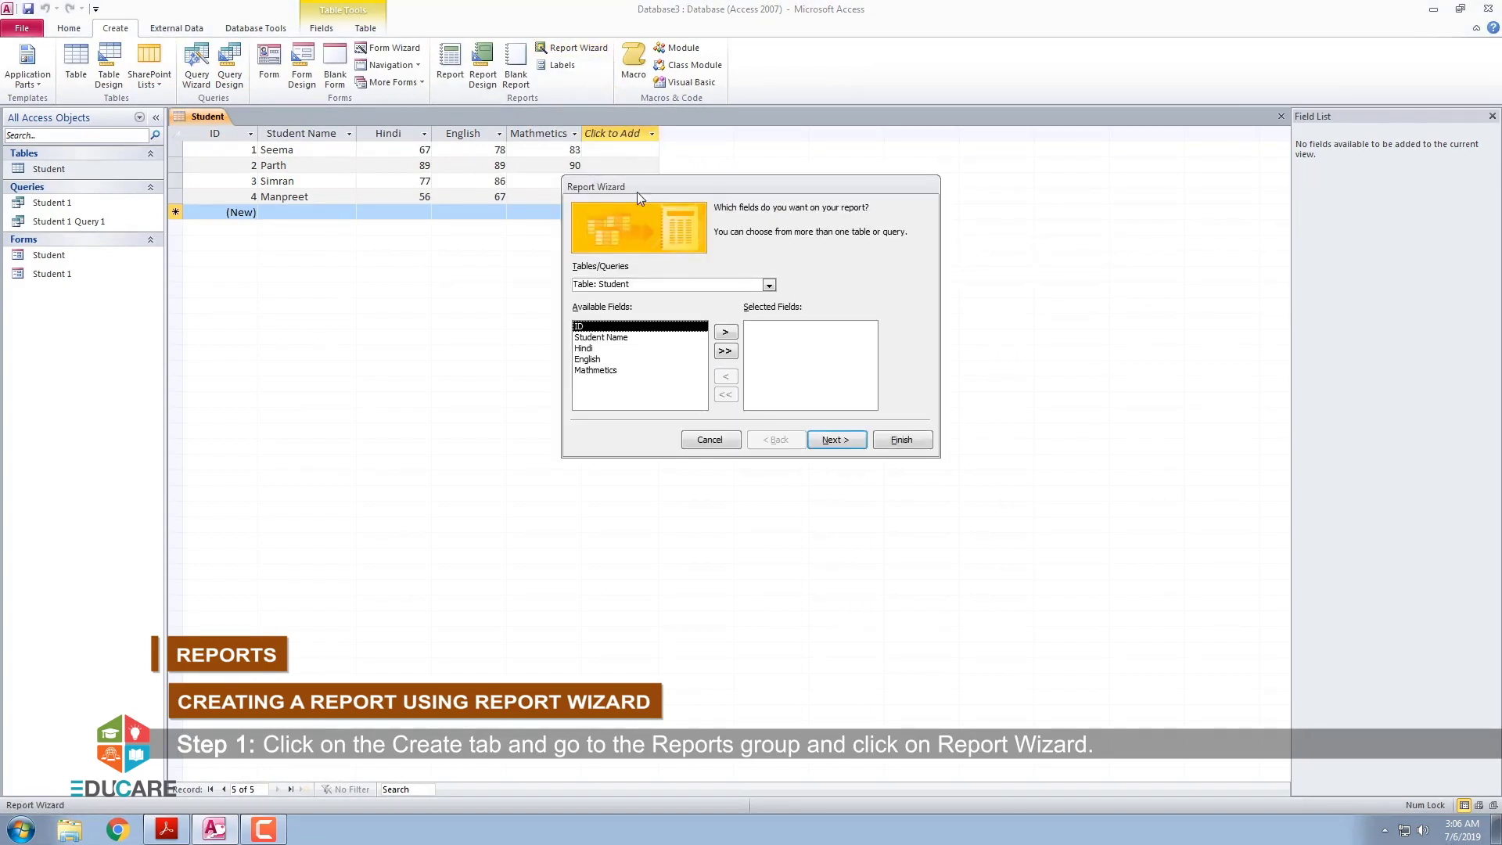
click(770, 286)
click(767, 318)
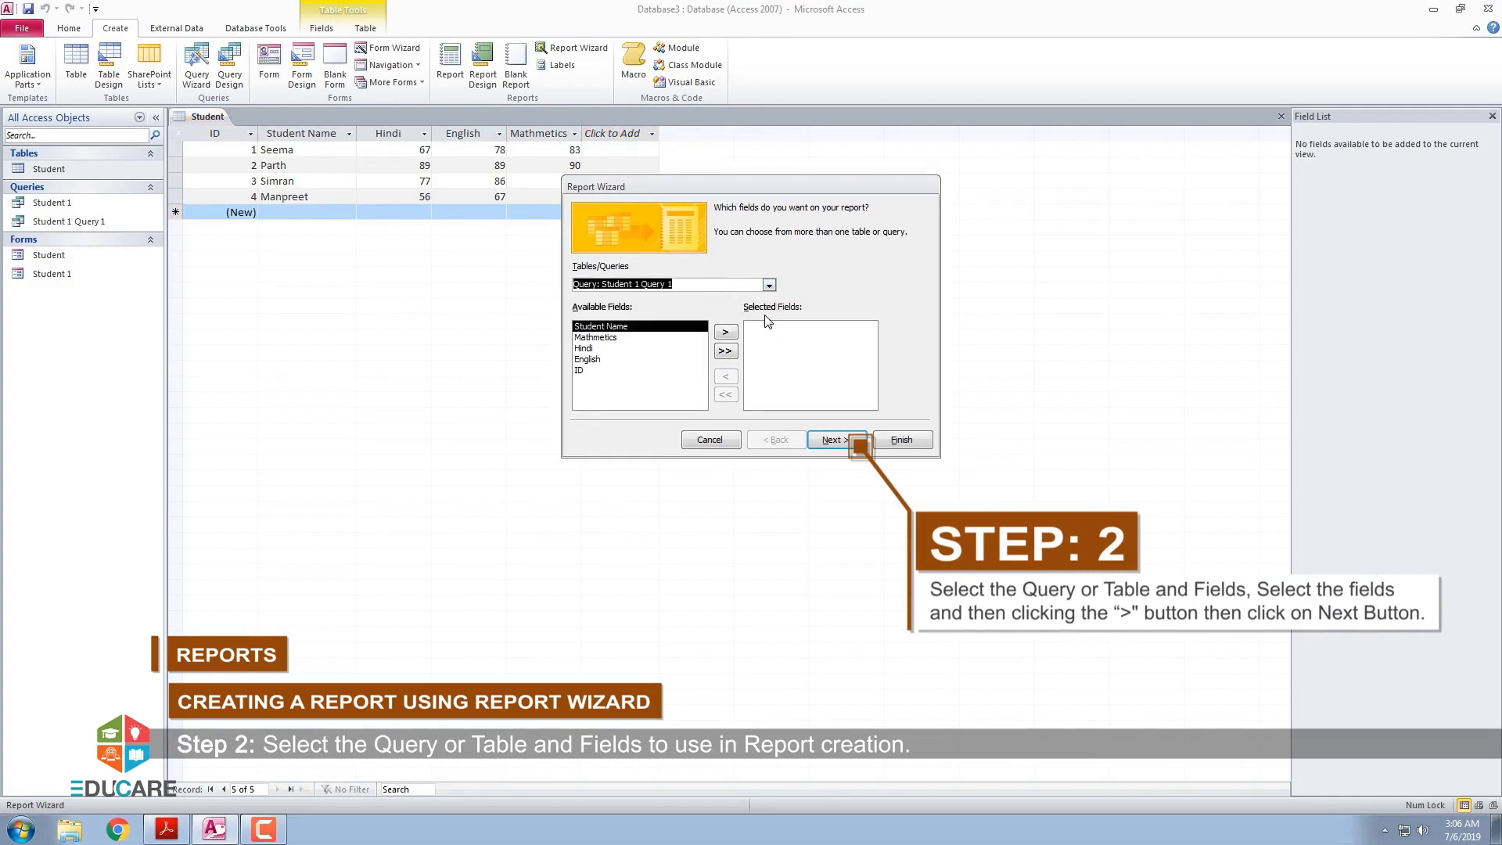
Step: Add ID, Student Name and Mathmetics to the report's selected fields
key(Tab)
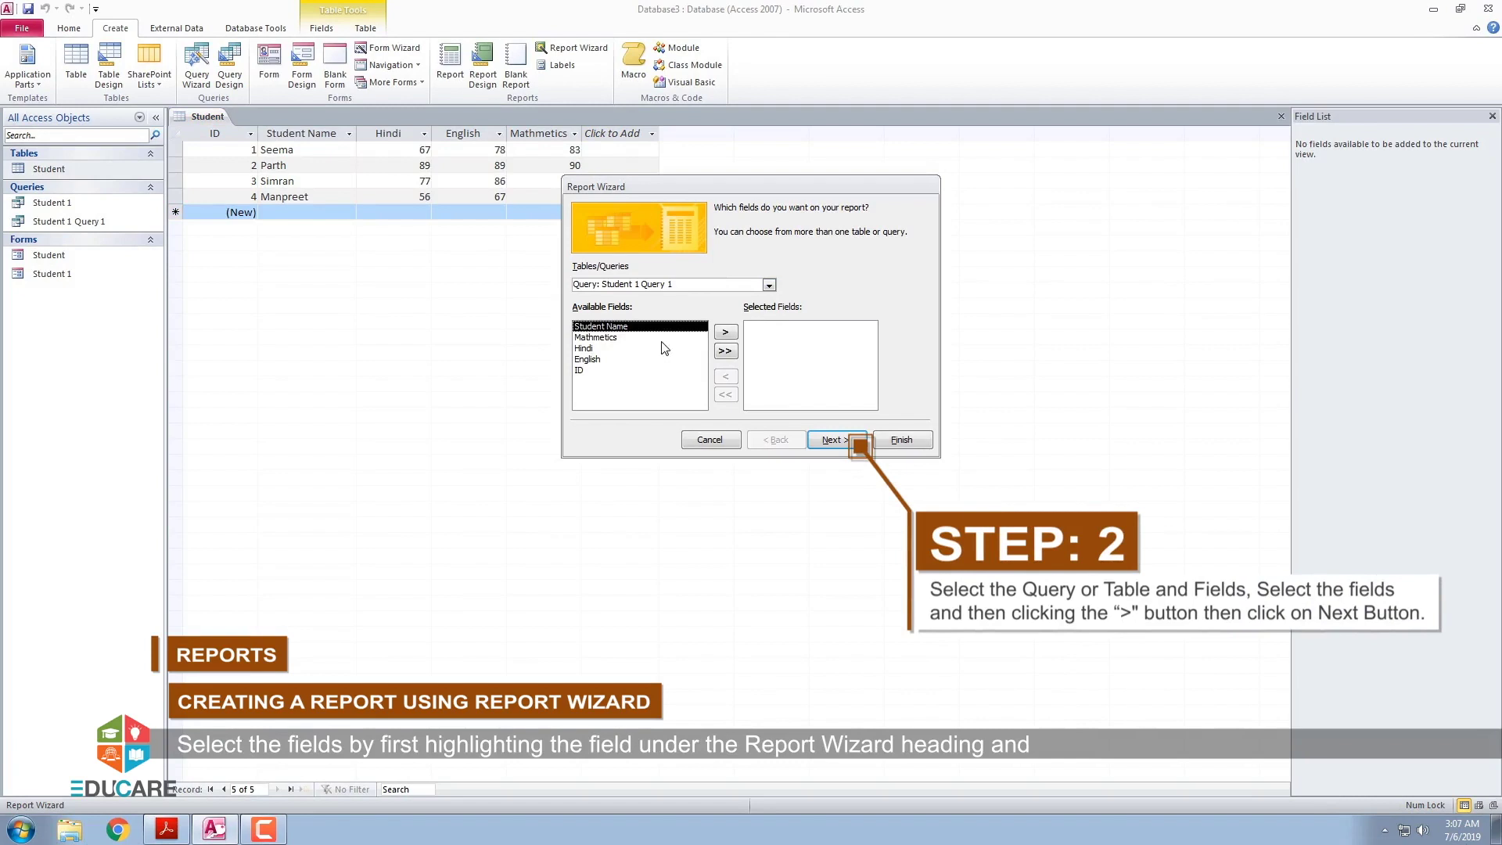
click(579, 370)
click(725, 331)
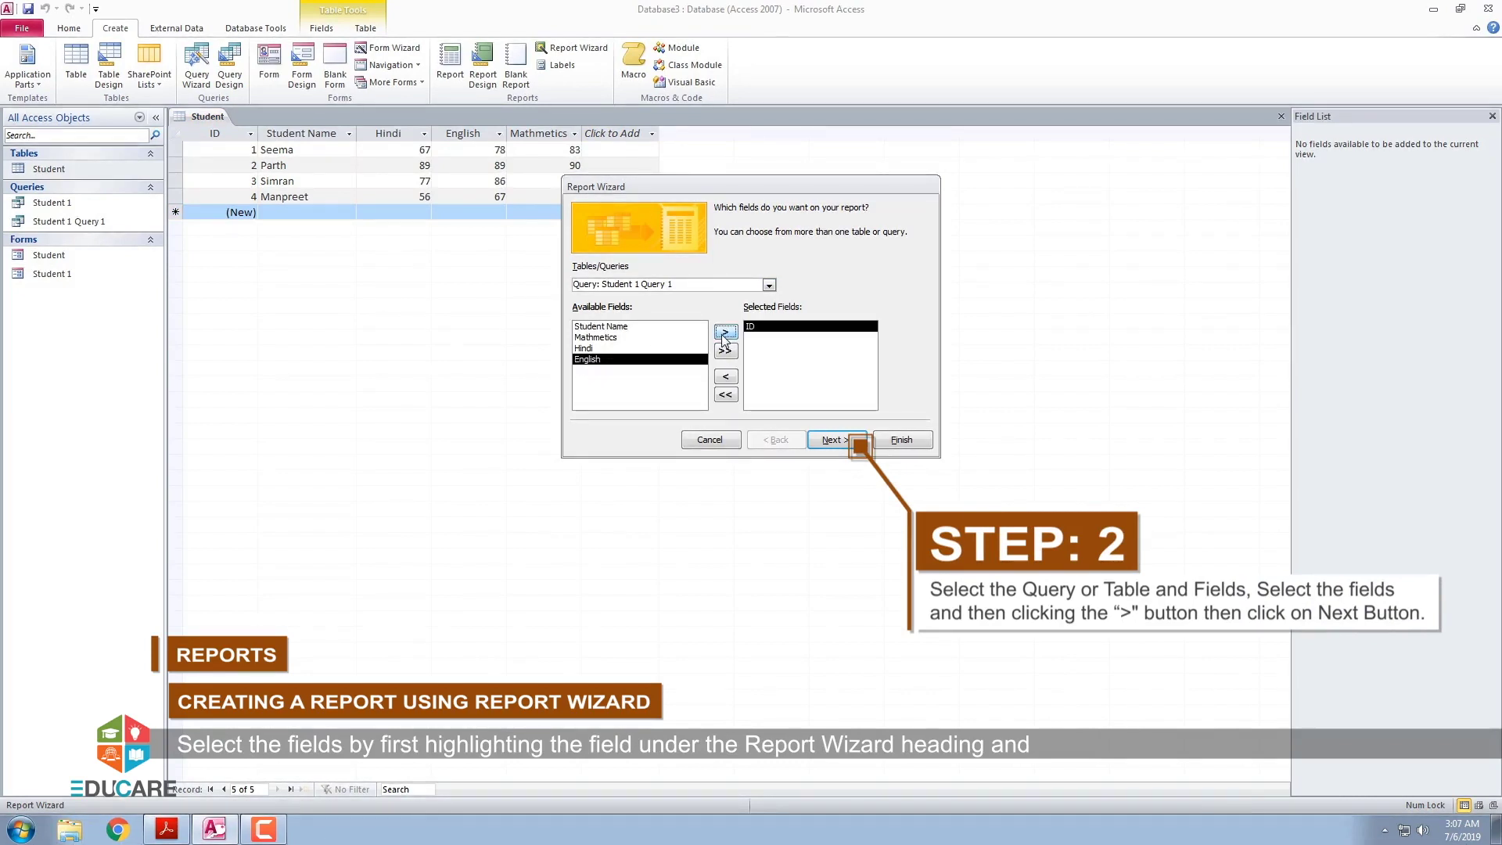
click(612, 326)
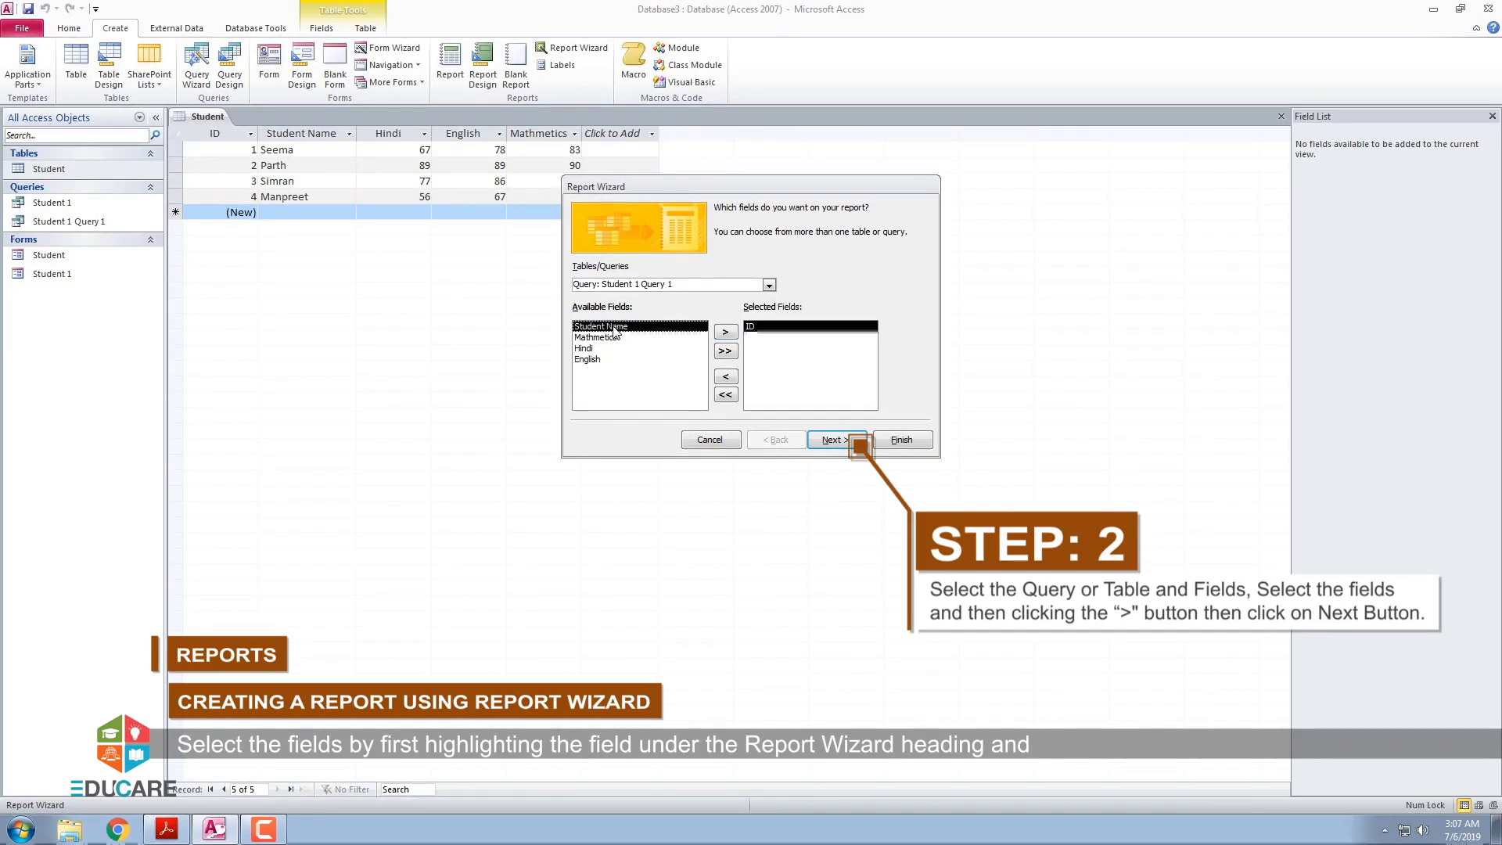
click(725, 332)
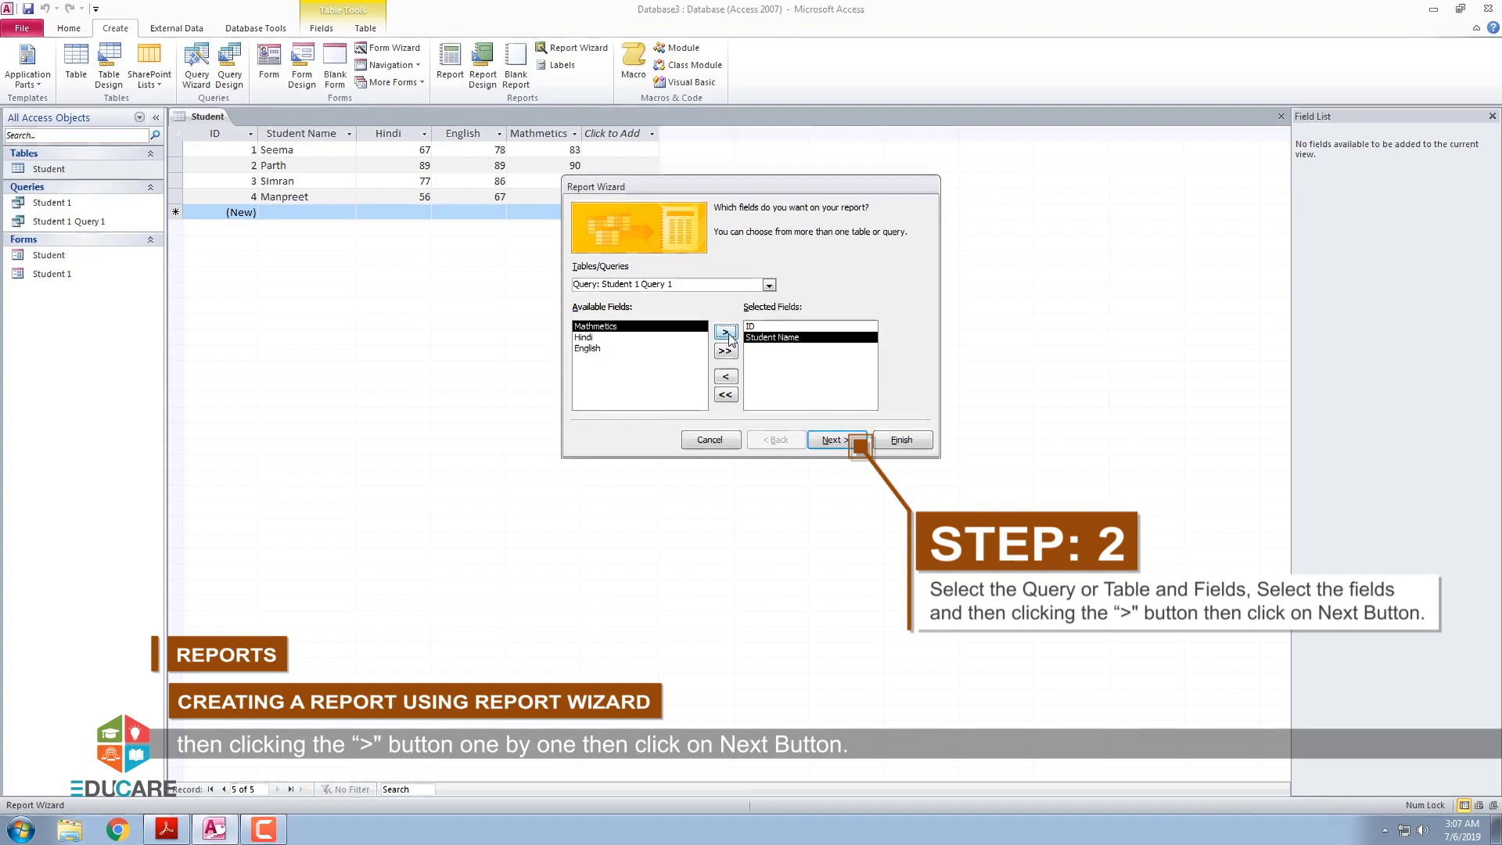
click(722, 335)
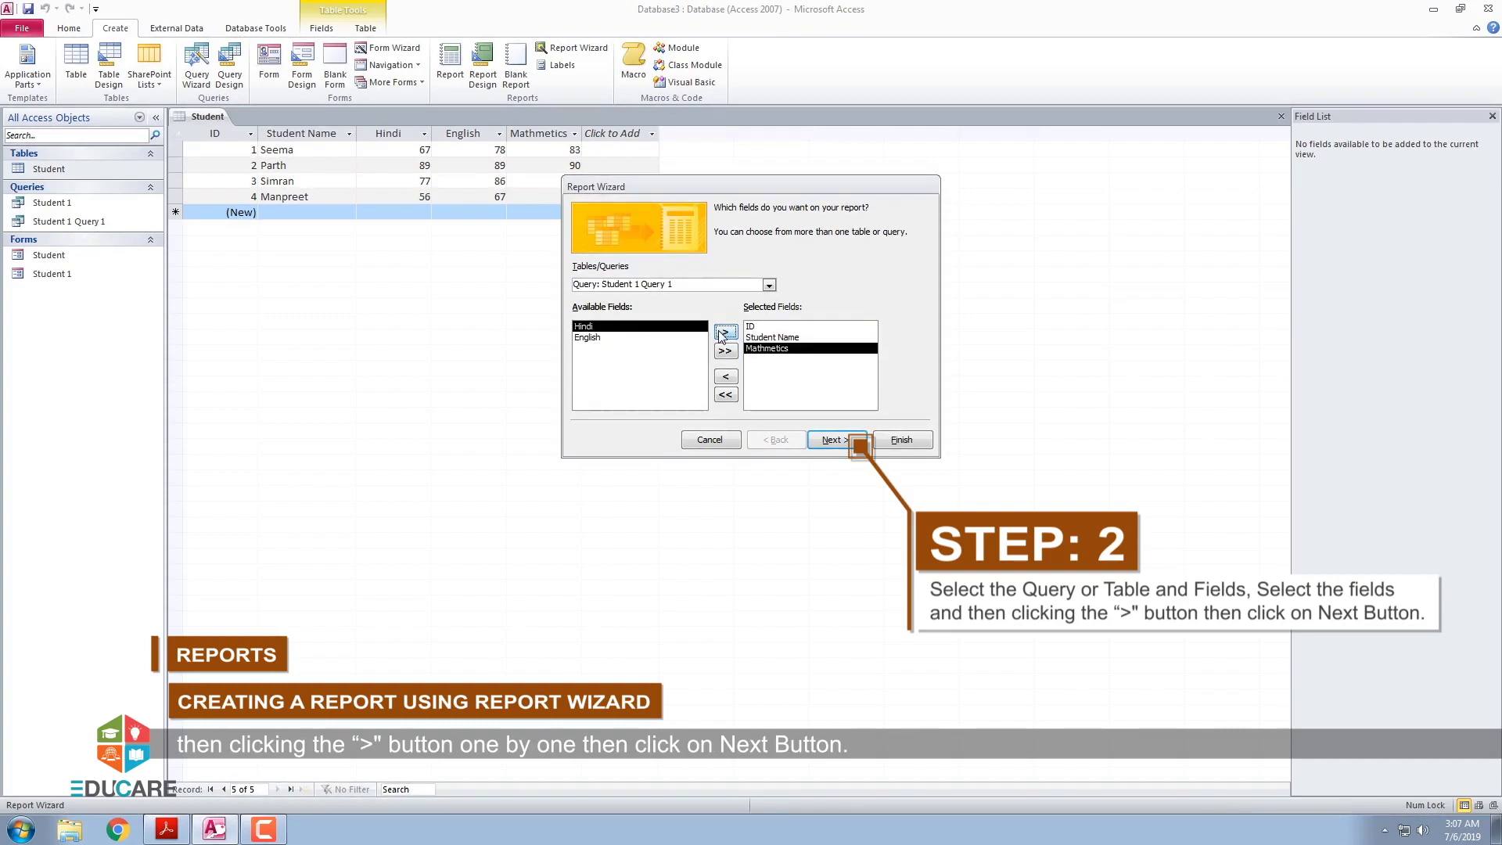
Step: Skip grouping and sort the report by Student Name, then ID, then Mathmetics
click(850, 445)
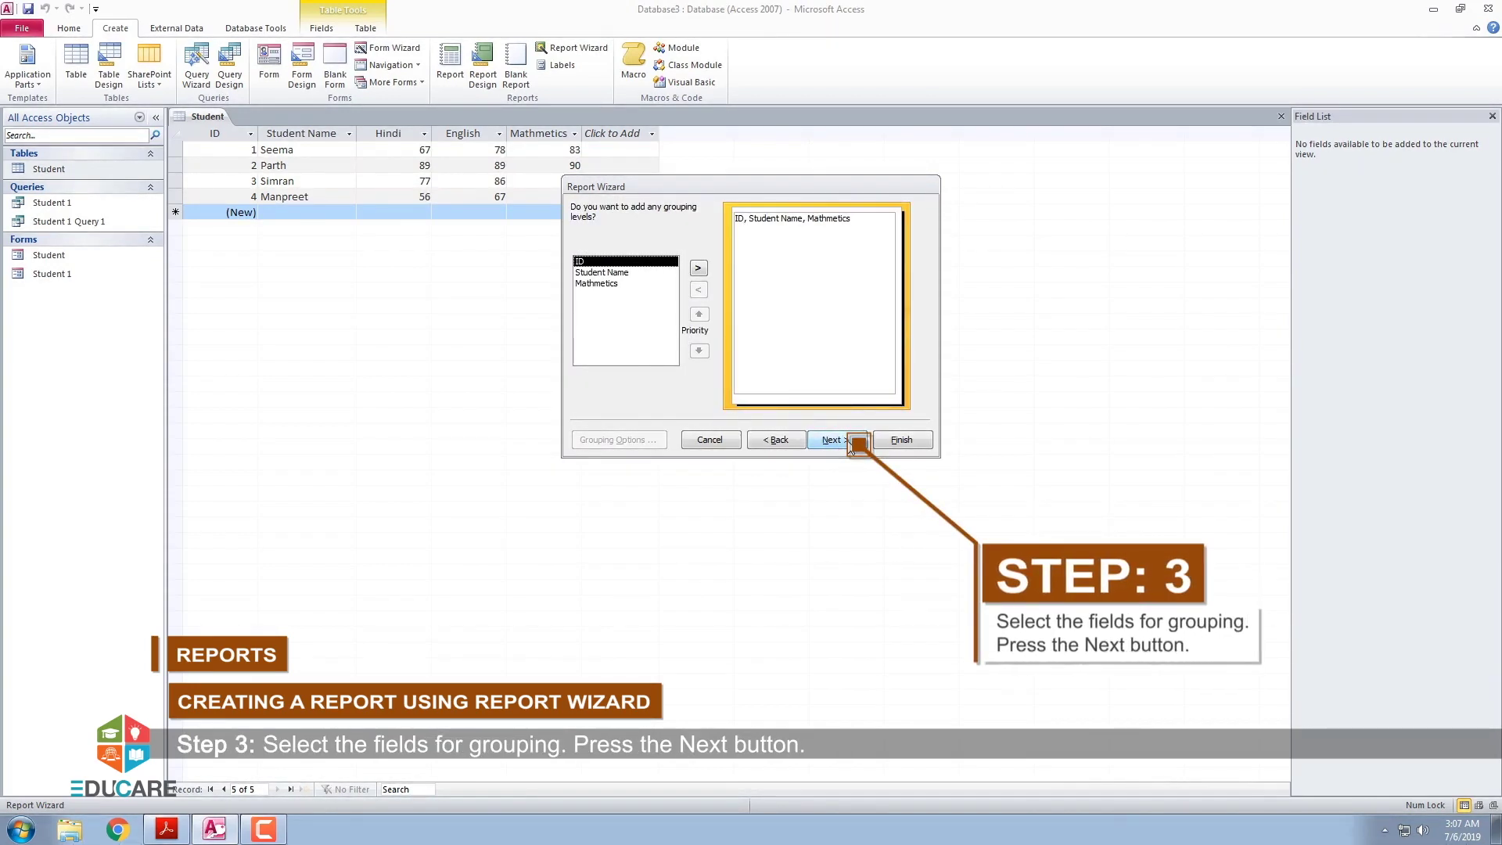
click(850, 446)
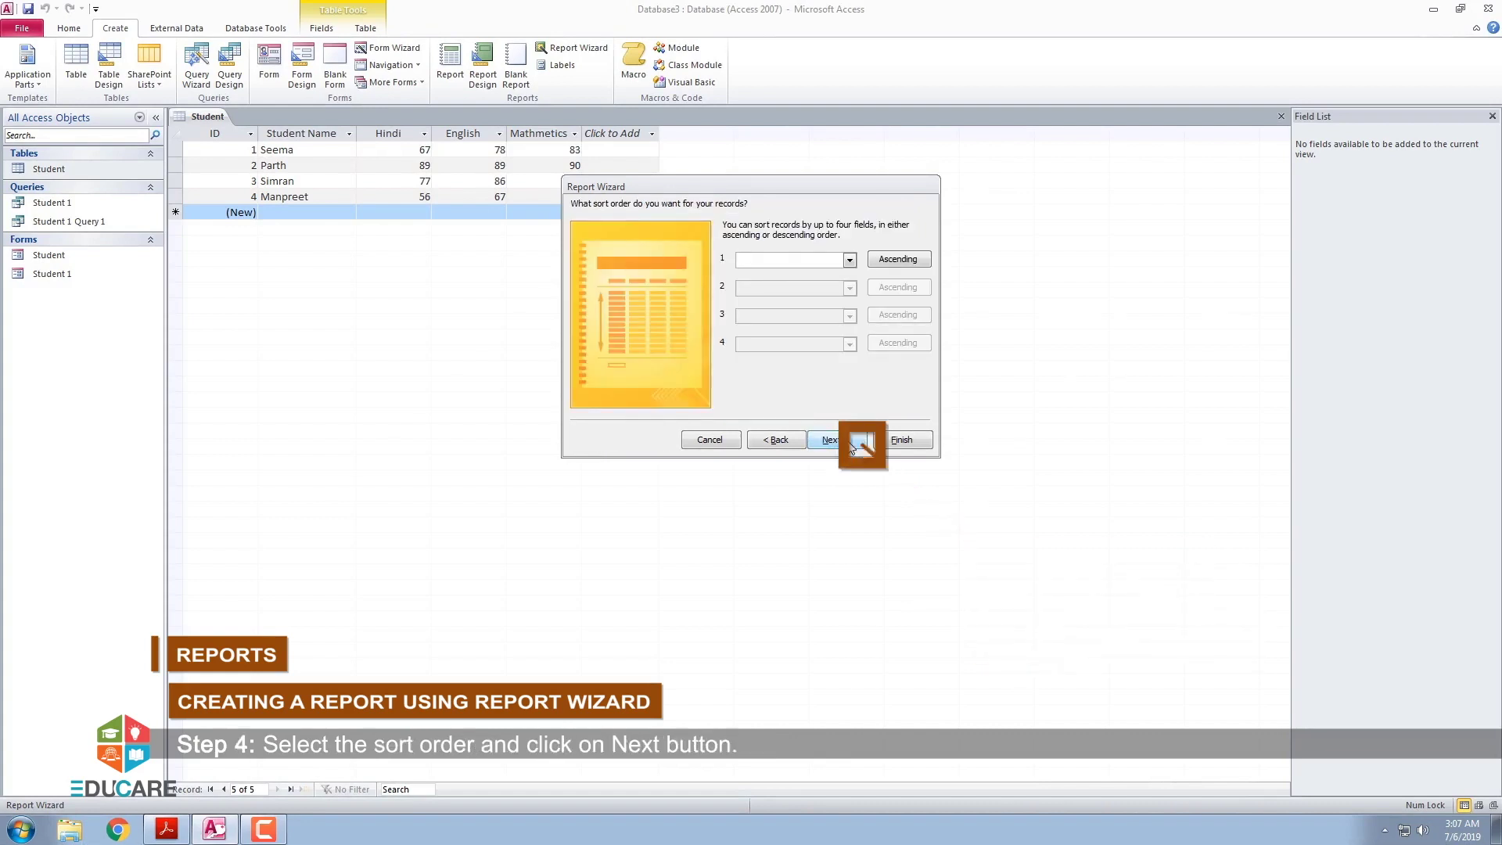
click(850, 260)
click(849, 281)
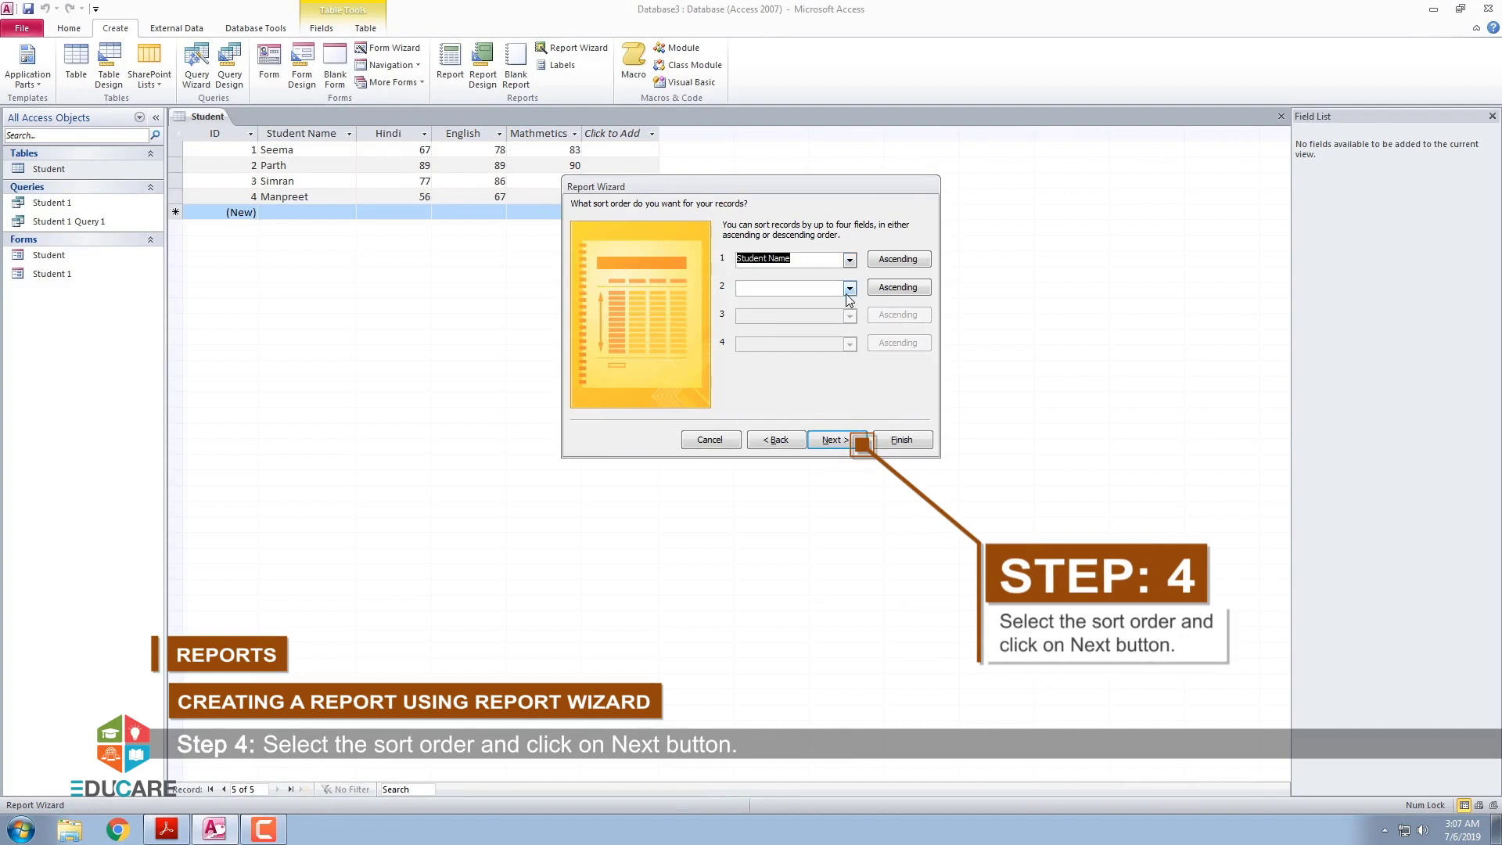
click(849, 288)
click(845, 302)
click(849, 316)
click(849, 367)
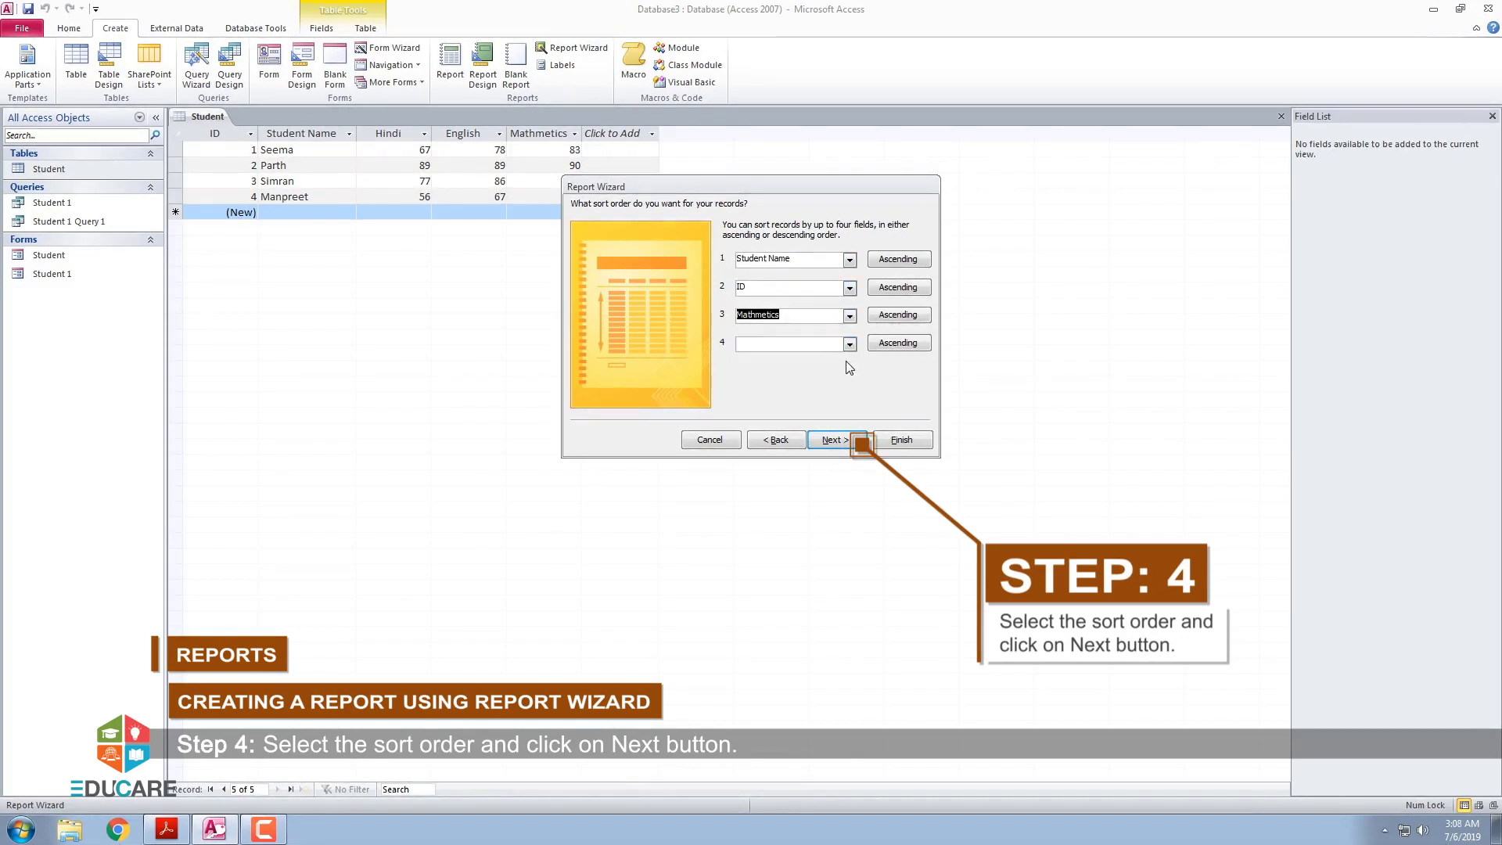
Step: Keep the Tabular portrait layout and title 'Student 1 Query 1', then preview the report
click(844, 439)
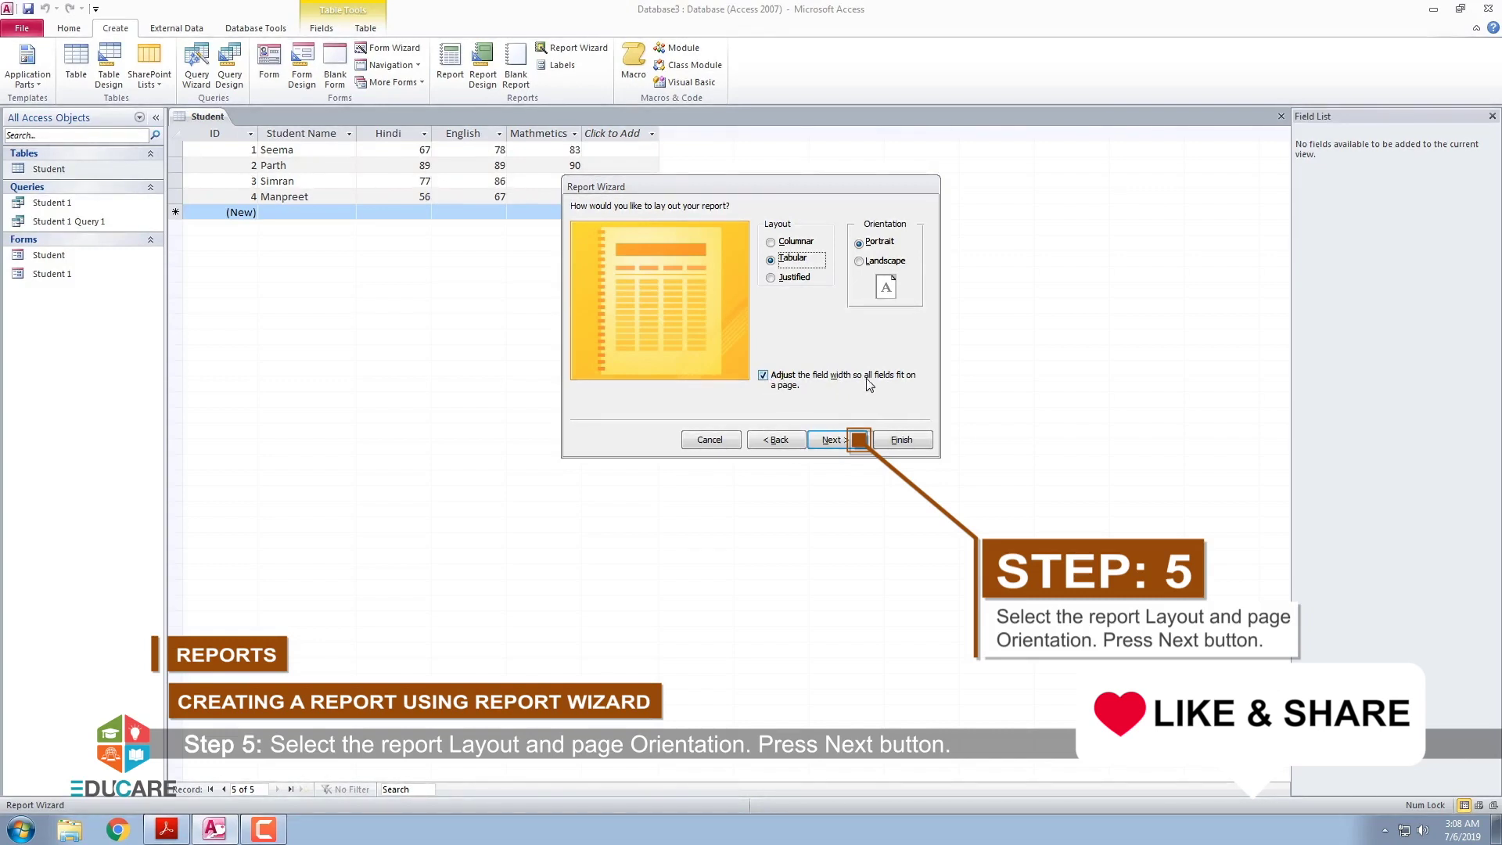
click(843, 443)
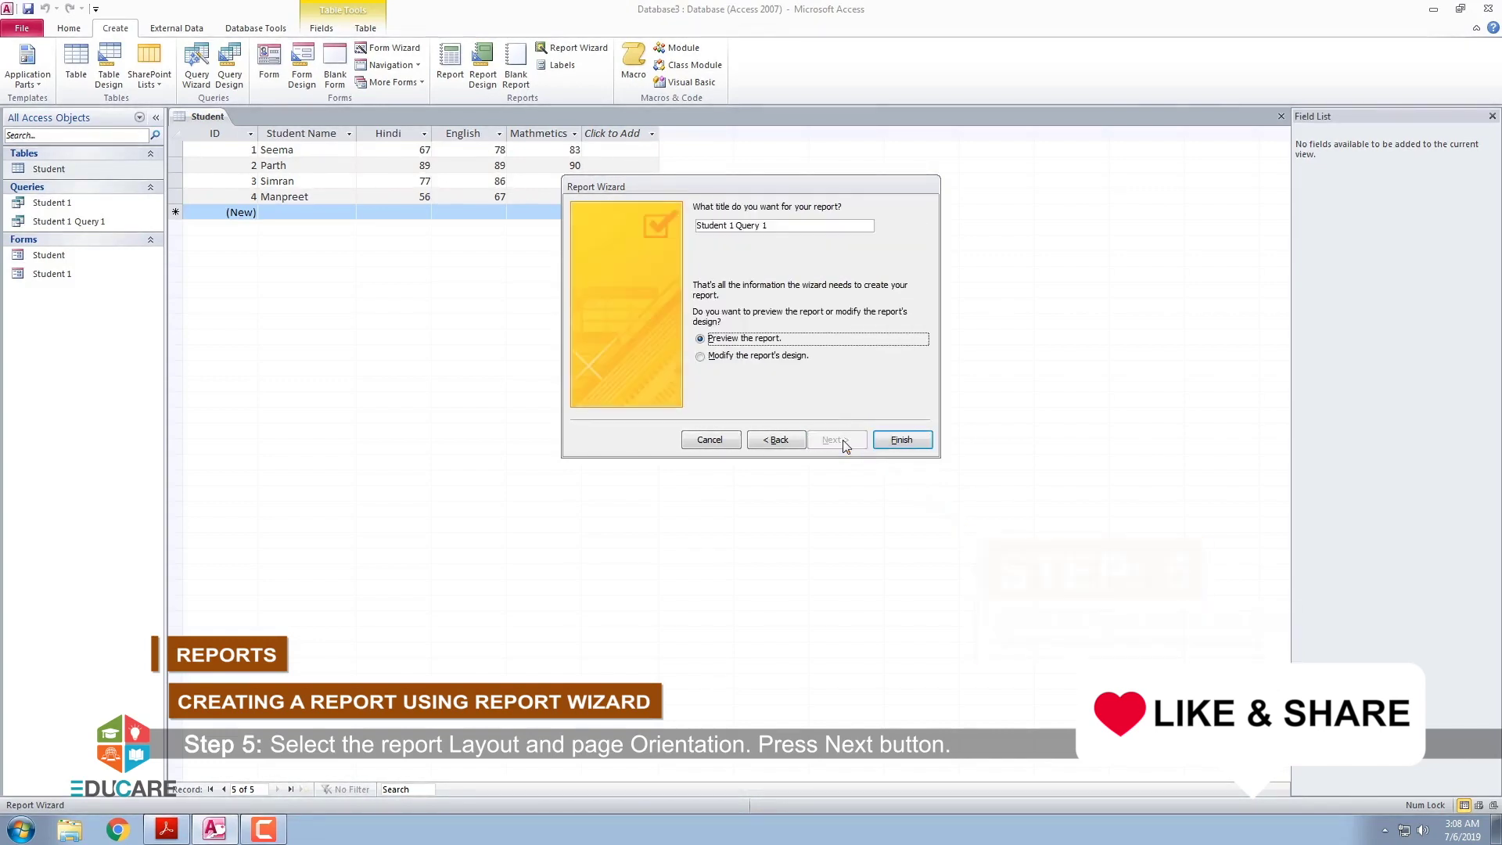
click(887, 440)
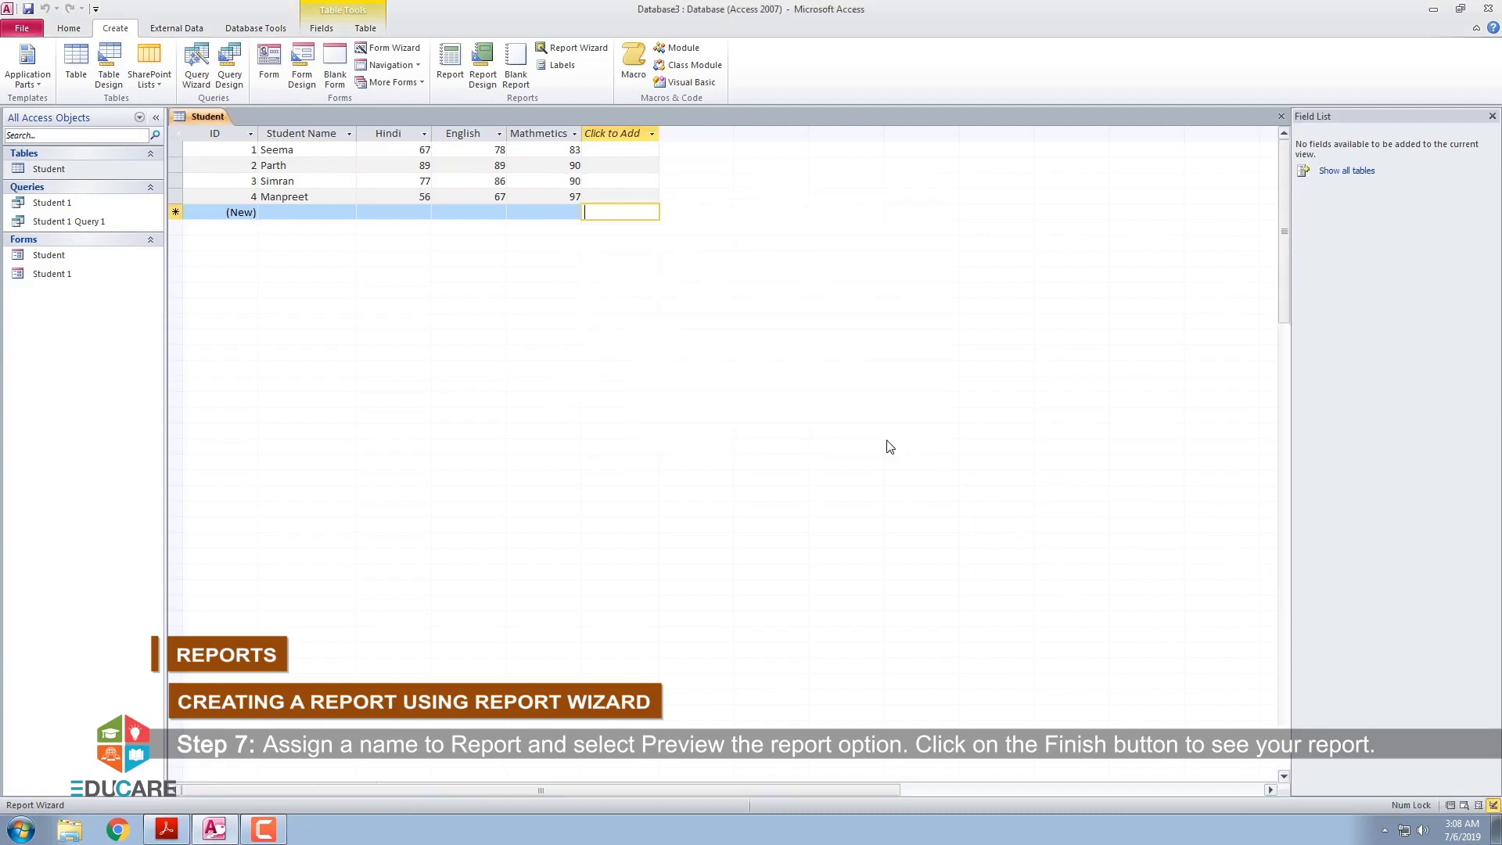